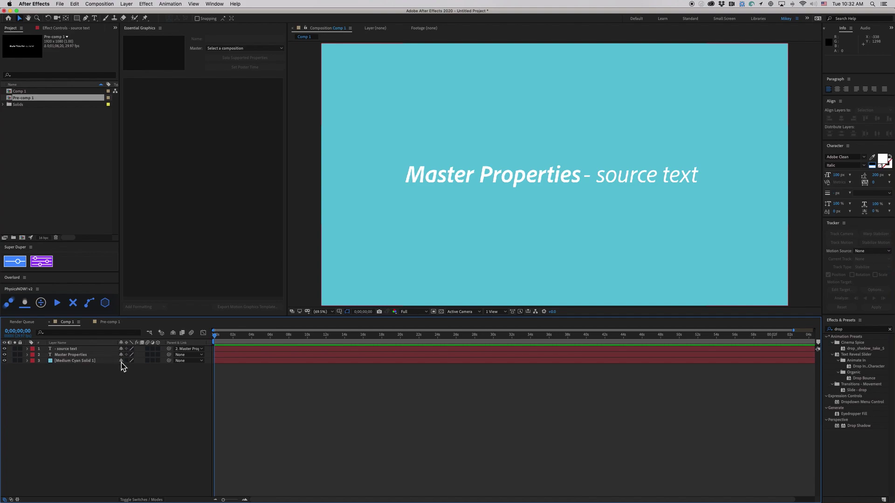
Step: Select both the source text and Master Properties text layers together
{"action": "left_click", "coordinate": [84, 349]}
{"action": "left_click", "coordinate": [84, 355]}
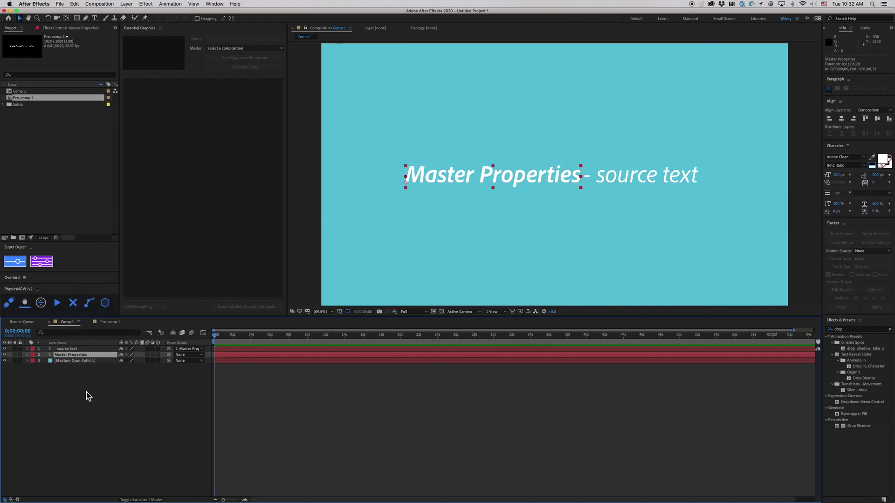
{"action": "left_click", "coordinate": [88, 395]}
{"action": "left_click", "coordinate": [80, 355]}
{"action": "left_click", "coordinate": [79, 350]}
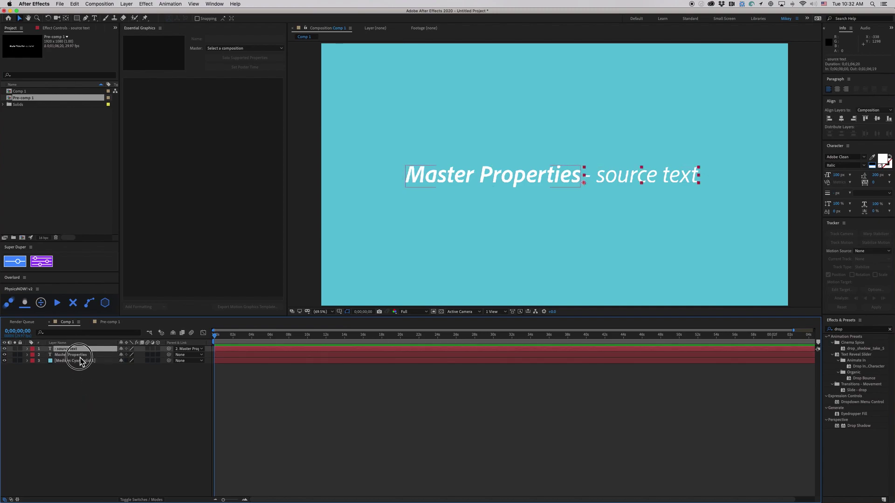
{"action": "left_click", "coordinate": [79, 355]}
{"action": "left_click", "coordinate": [80, 348]}
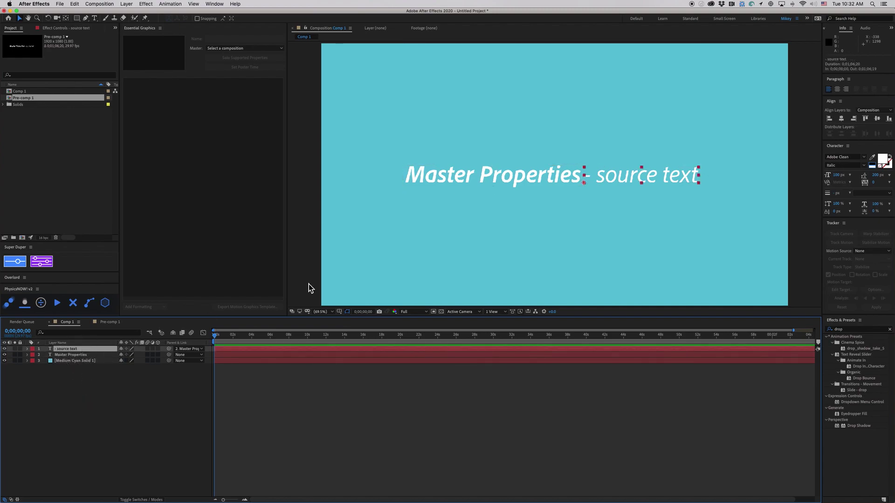
{"action": "left_click", "coordinate": [85, 355]}
{"action": "left_click", "coordinate": [85, 348]}
{"action": "left_click", "coordinate": [86, 354]}
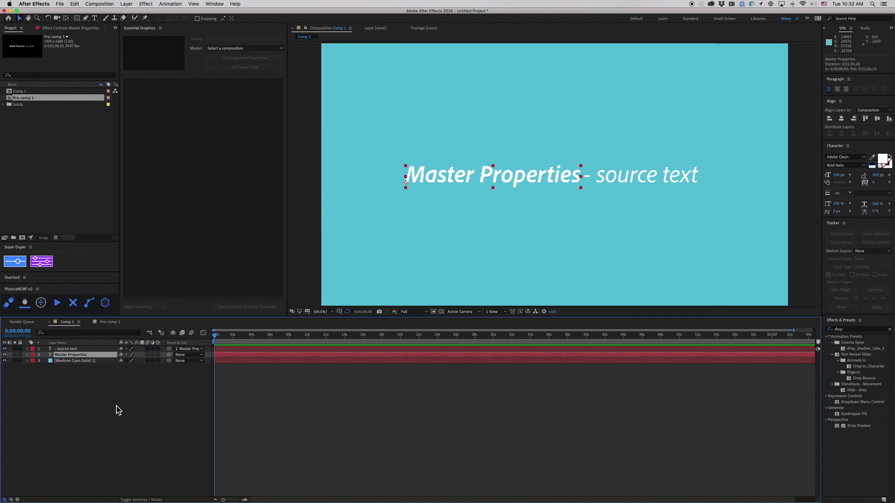
{"action": "left_click", "coordinate": [84, 361]}
{"action": "key", "text": "super+Up"}
{"action": "key", "text": "super+Up"}
{"action": "key", "text": "super+Down"}
{"action": "left_click", "coordinate": [86, 349], "text": "shift"}
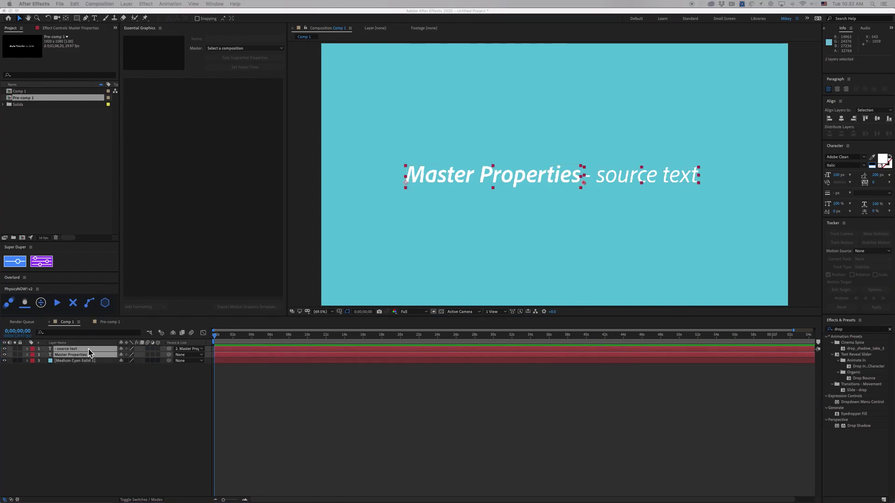
Step: Pre-compose the two text layers into a new comp named 'text'
{"action": "key", "text": "super+shift+c"}
{"action": "type", "text": "text"}
{"action": "key", "text": "Return"}
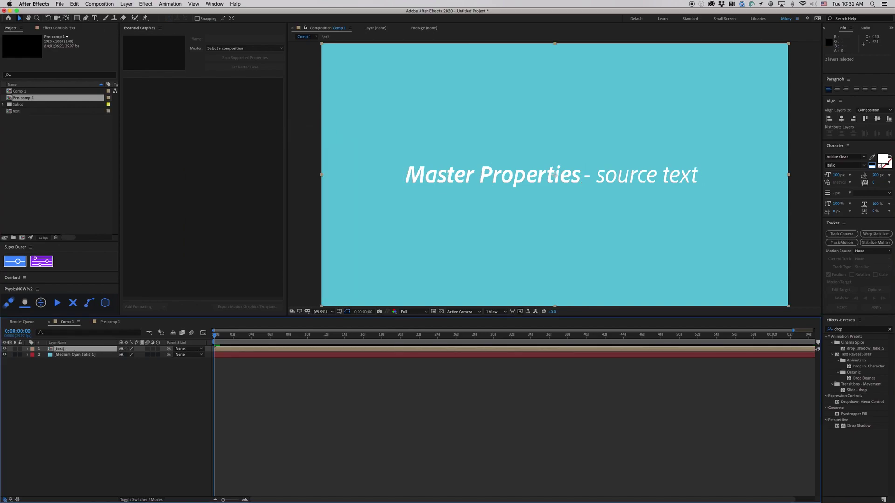
{"action": "left_click", "coordinate": [278, 373]}
Step: Open the text pre-comp and expand both text layers' properties
{"action": "double_click", "coordinate": [264, 350]}
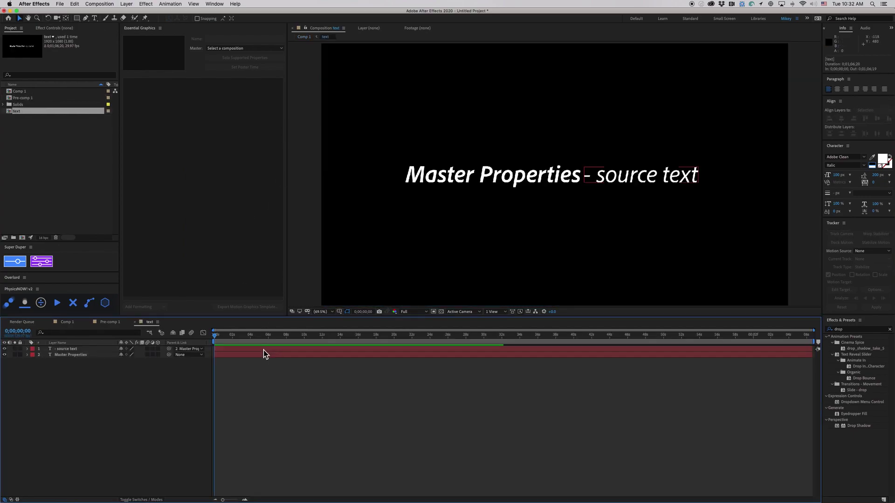
{"action": "left_click", "coordinate": [69, 350]}
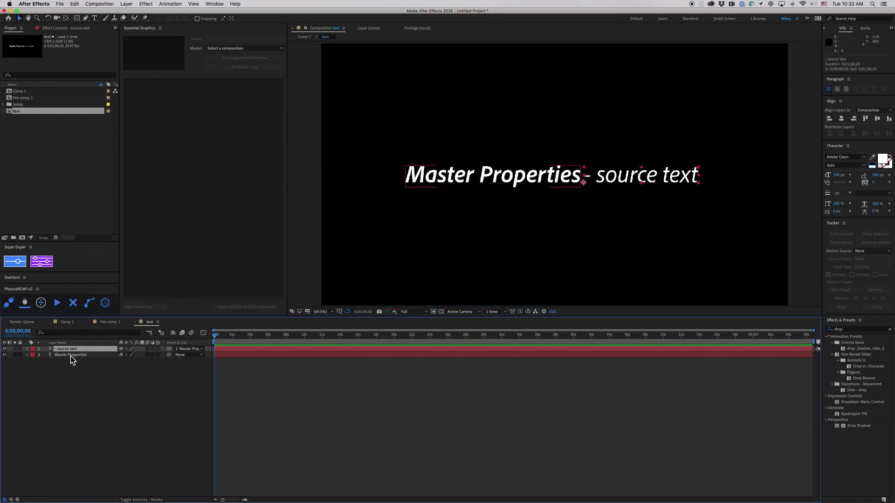
{"action": "left_click", "coordinate": [27, 349]}
{"action": "left_click", "coordinate": [27, 367]}
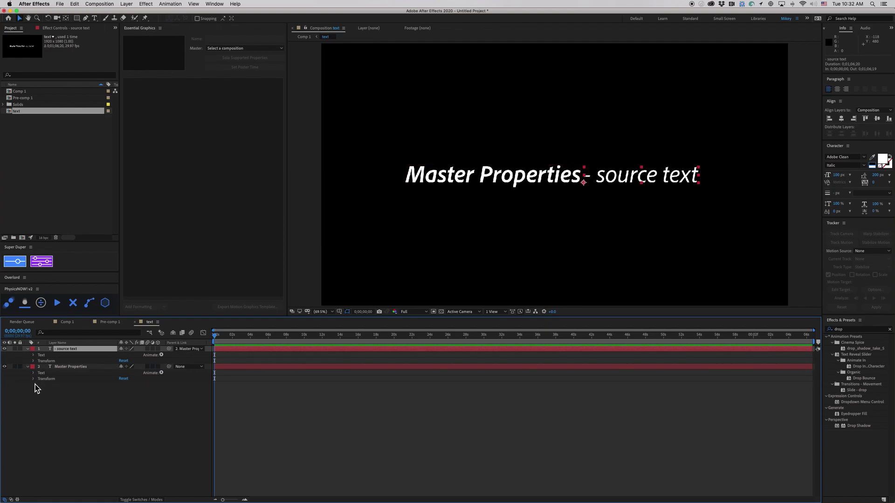
Step: Add the Master Properties layer's Source Text to Essential Graphics, labelled First
{"action": "left_click", "coordinate": [33, 355]}
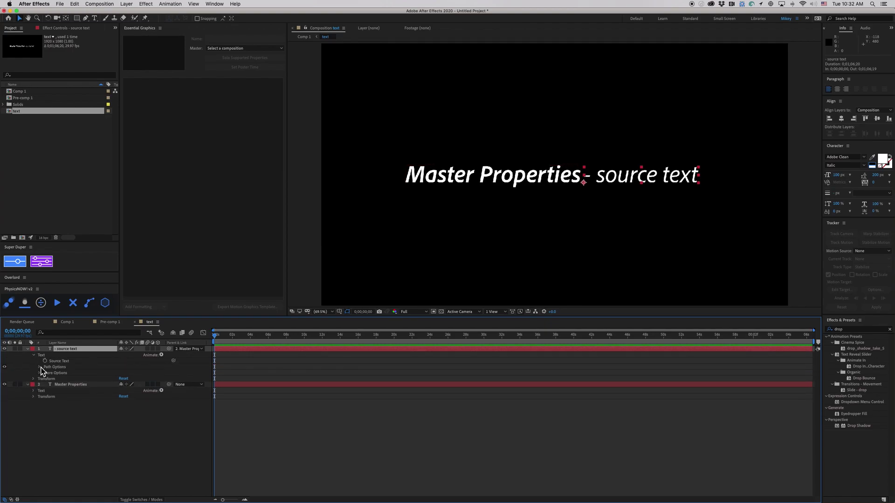
{"action": "left_click", "coordinate": [34, 391]}
{"action": "right_click", "coordinate": [62, 363]}
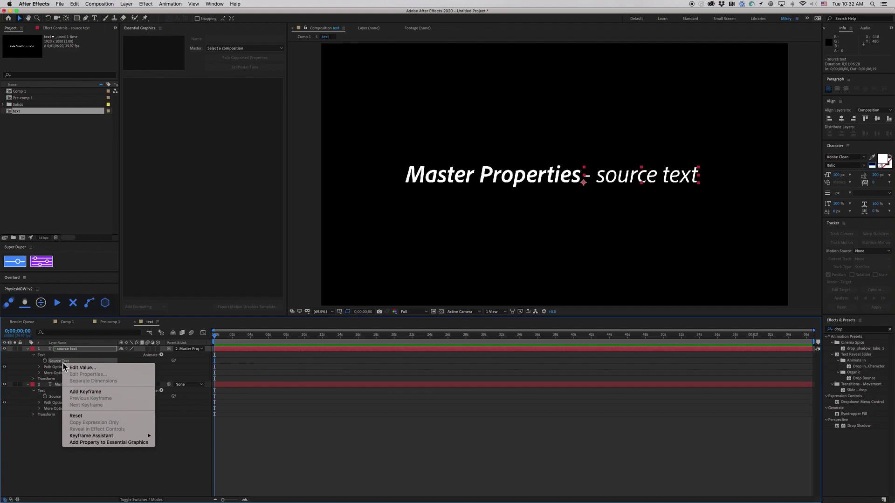
{"action": "left_click", "coordinate": [61, 416]}
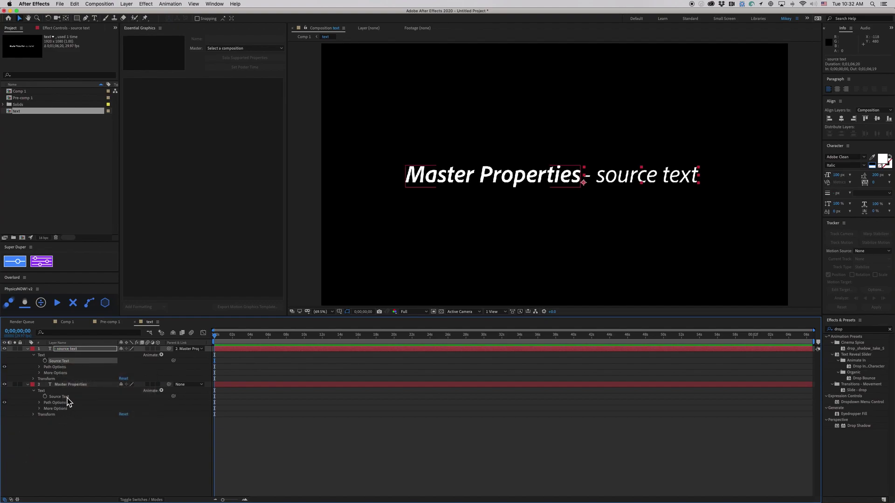
{"action": "right_click", "coordinate": [59, 398]}
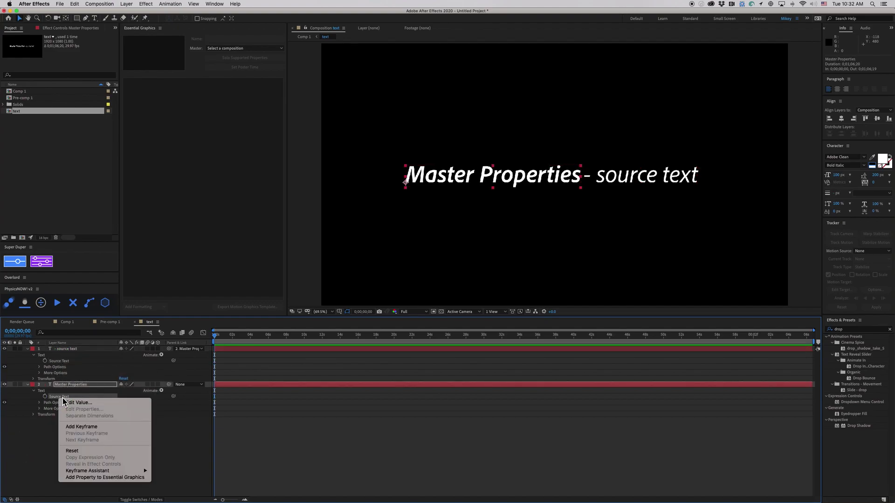
{"action": "left_click", "coordinate": [98, 478]}
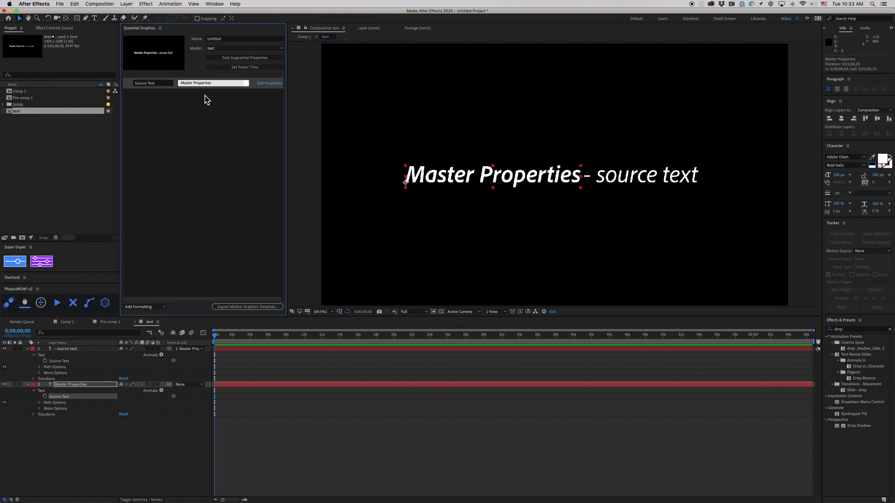
{"action": "left_click", "coordinate": [160, 83]}
{"action": "type", "text": "First"}
{"action": "key", "text": "Return"}
Step: Add the source text layer's Source Text to Essential Graphics, labelled Second
{"action": "left_click", "coordinate": [64, 367]}
{"action": "right_click", "coordinate": [66, 364]}
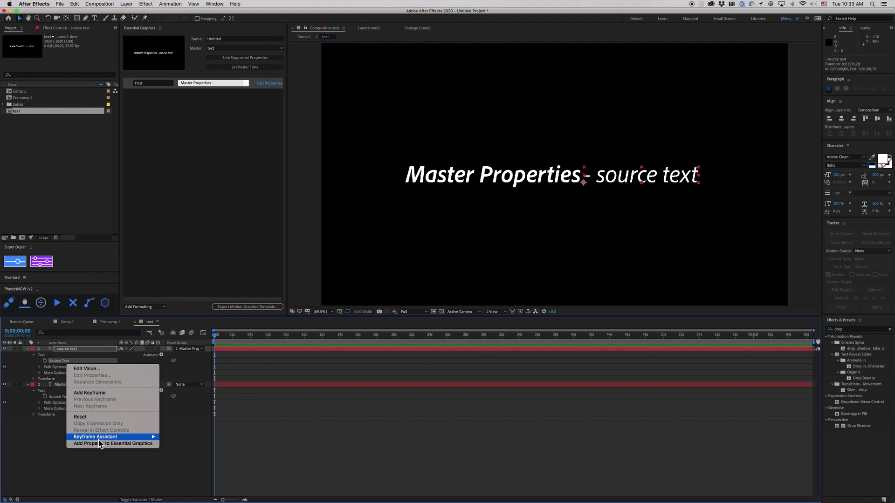
{"action": "left_click", "coordinate": [98, 443]}
{"action": "left_click", "coordinate": [158, 95]}
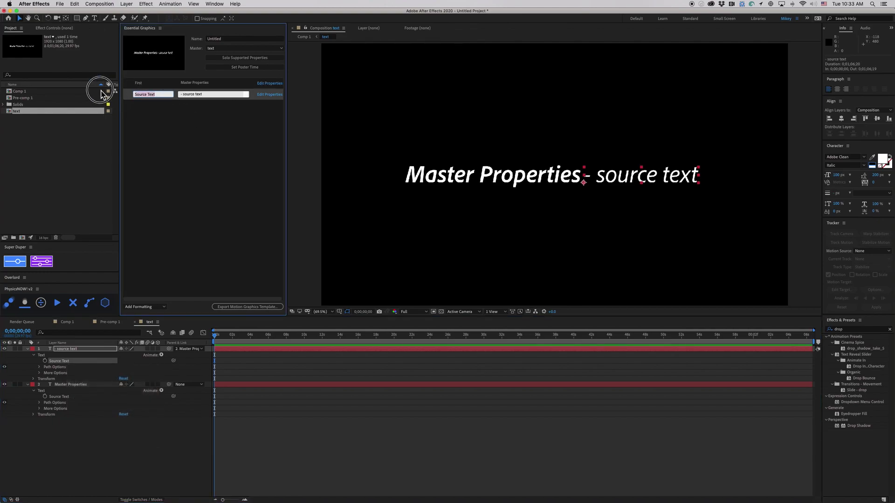
{"action": "type", "text": "Second"}
{"action": "key", "text": "Return"}
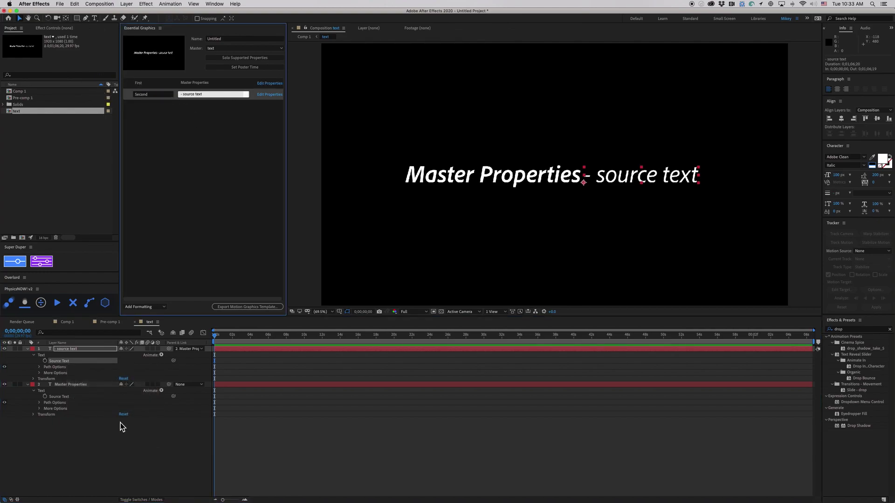
Step: Return to Comp 1 and expand the text pre-comp's Master Properties showing First and Second
{"action": "left_click", "coordinate": [142, 438]}
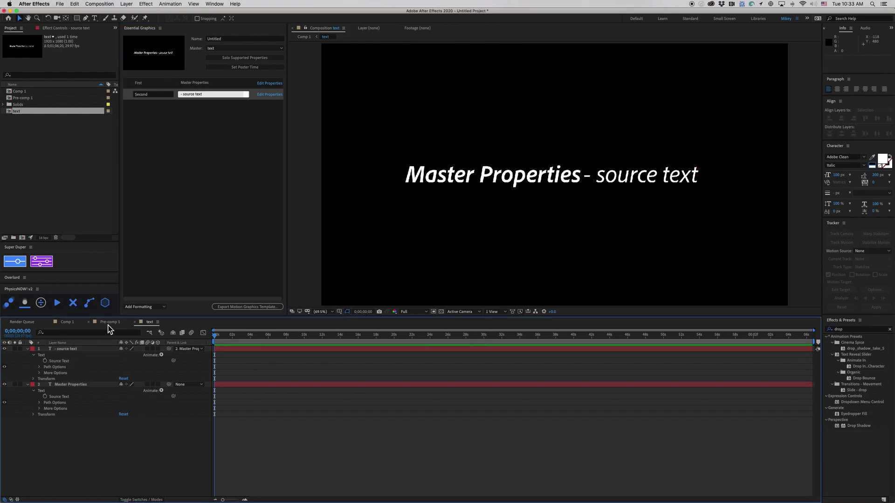
{"action": "left_click", "coordinate": [108, 323]}
{"action": "left_click", "coordinate": [91, 322]}
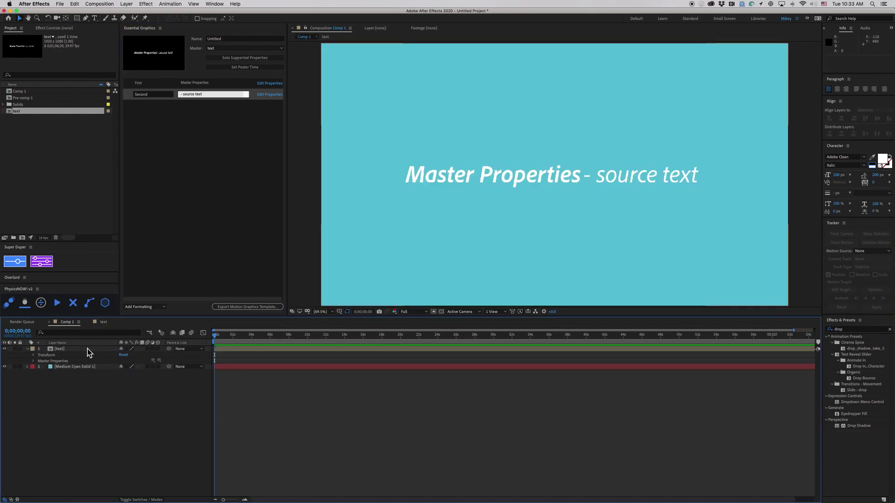
{"action": "left_click", "coordinate": [52, 362]}
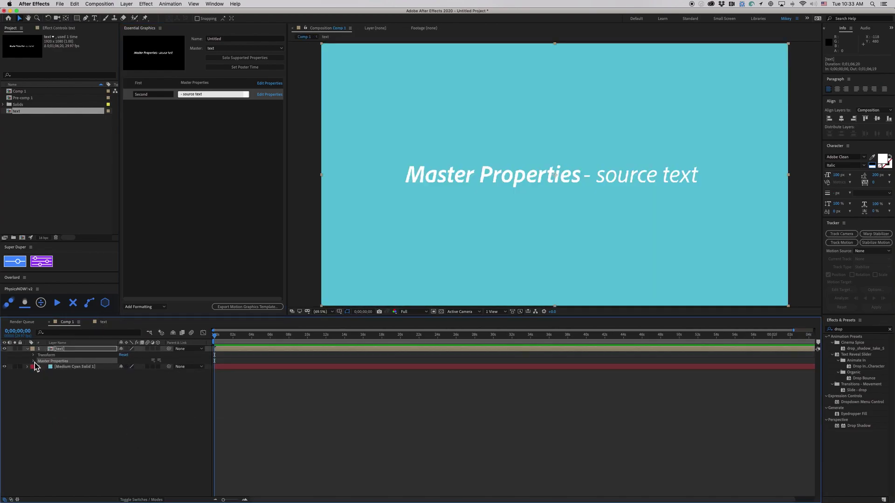
{"action": "left_click", "coordinate": [33, 362]}
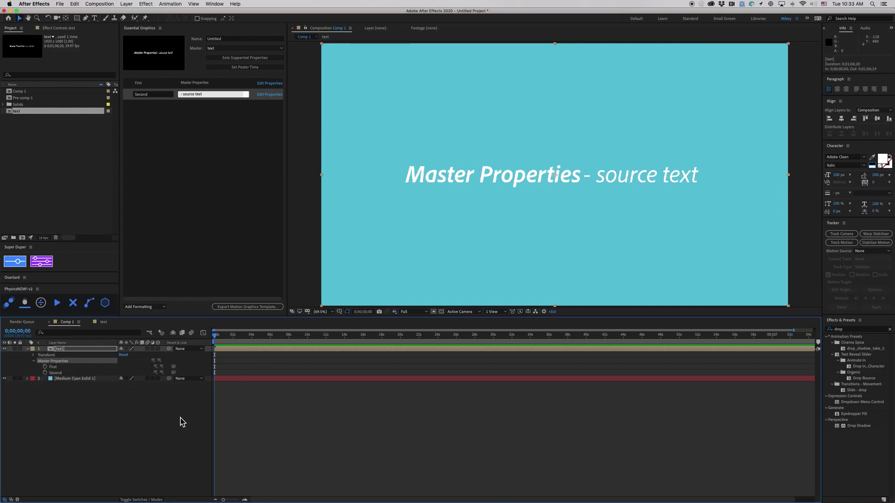
{"action": "left_click", "coordinate": [227, 427]}
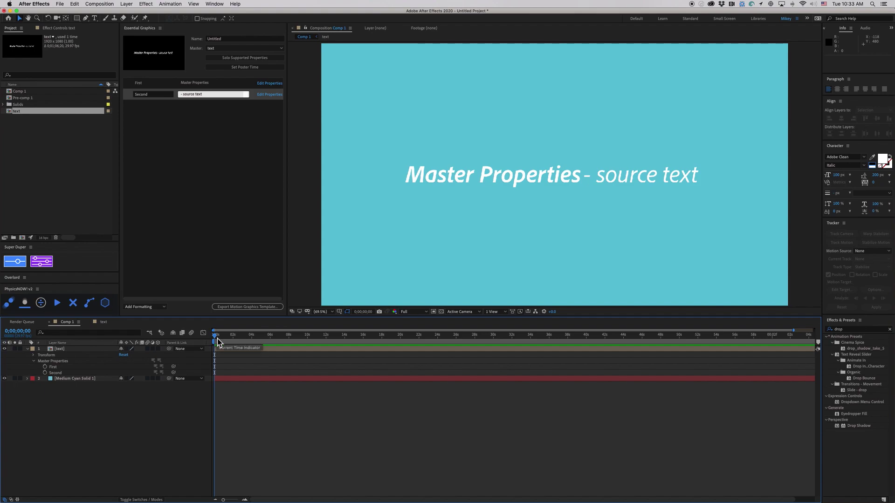
Step: Change the First value to SOMETHING ELSE, then undo back to the original text
{"action": "left_click", "coordinate": [52, 367]}
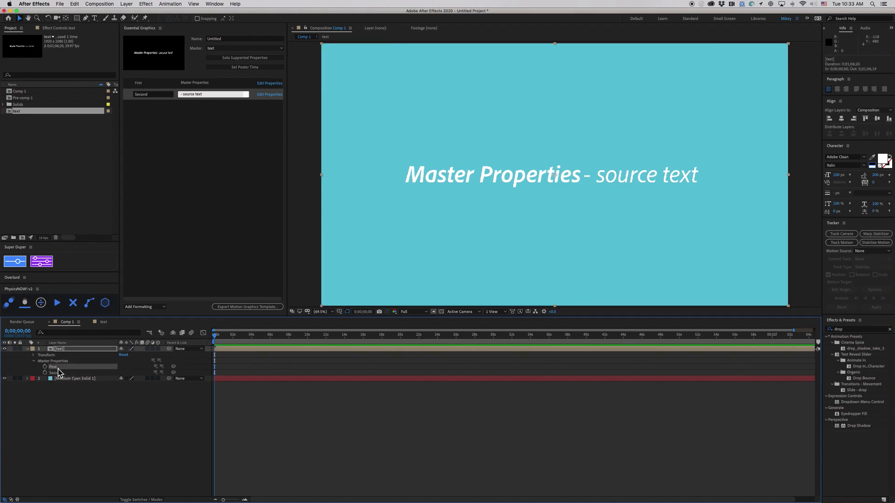
{"action": "left_click", "coordinate": [92, 405]}
{"action": "right_click", "coordinate": [55, 369]}
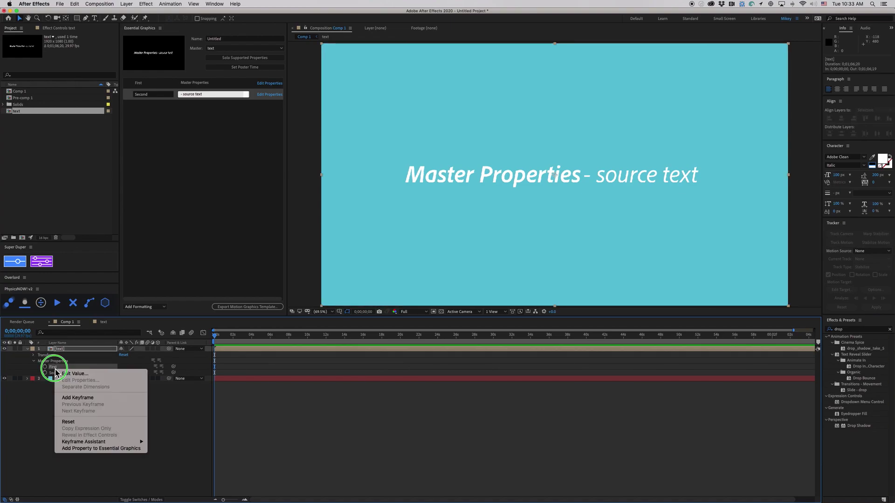
{"action": "left_click", "coordinate": [74, 374]}
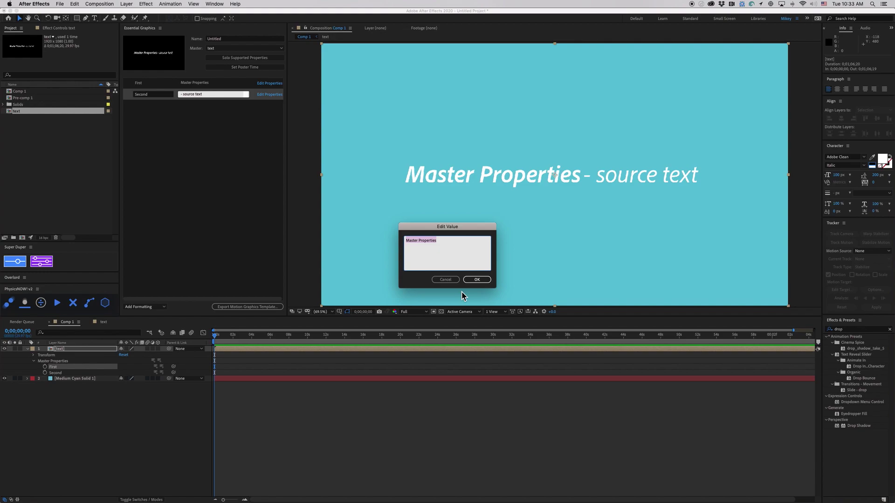
{"action": "type", "text": "so"}
{"action": "left_click", "coordinate": [478, 281]}
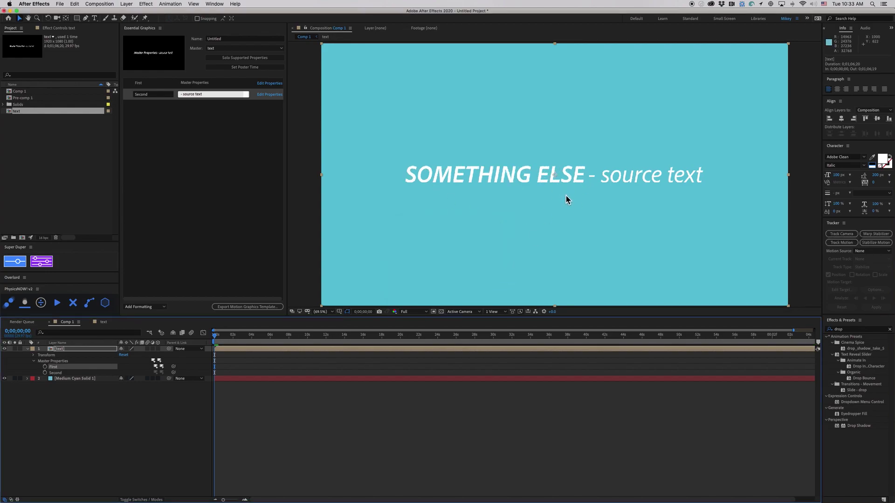
{"action": "left_click", "coordinate": [69, 433]}
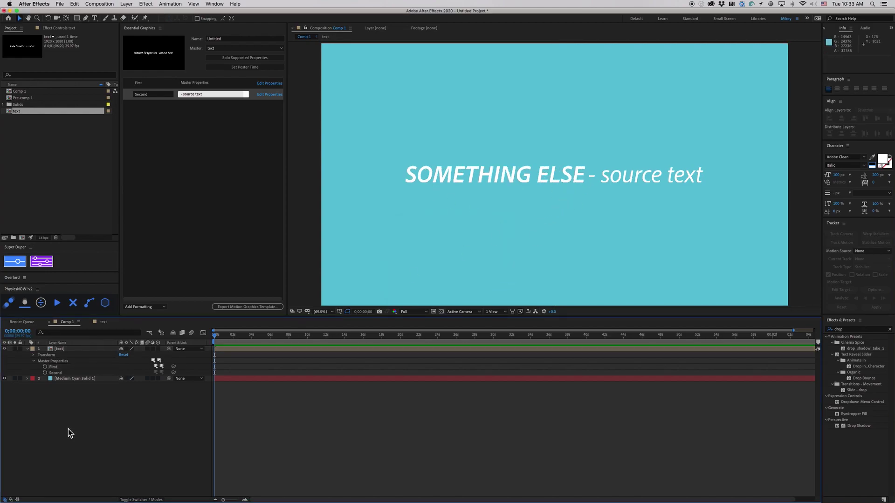
{"action": "key", "text": "super+z"}
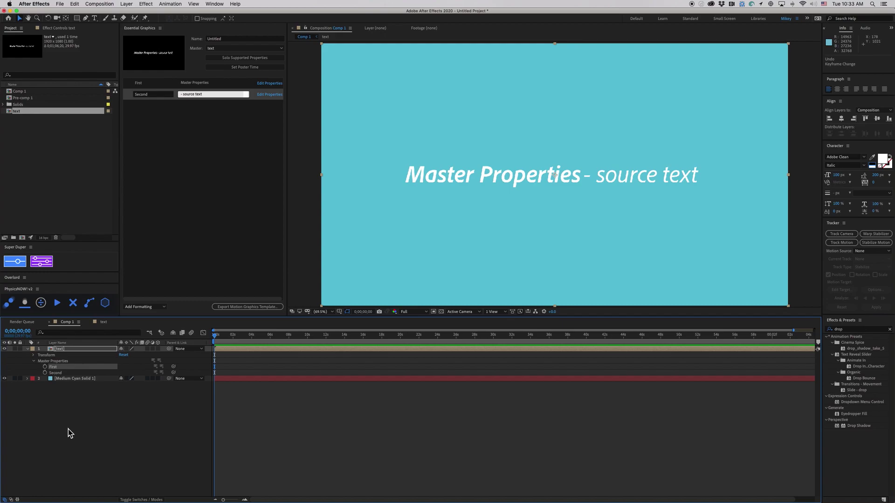
{"action": "left_click", "coordinate": [249, 349]}
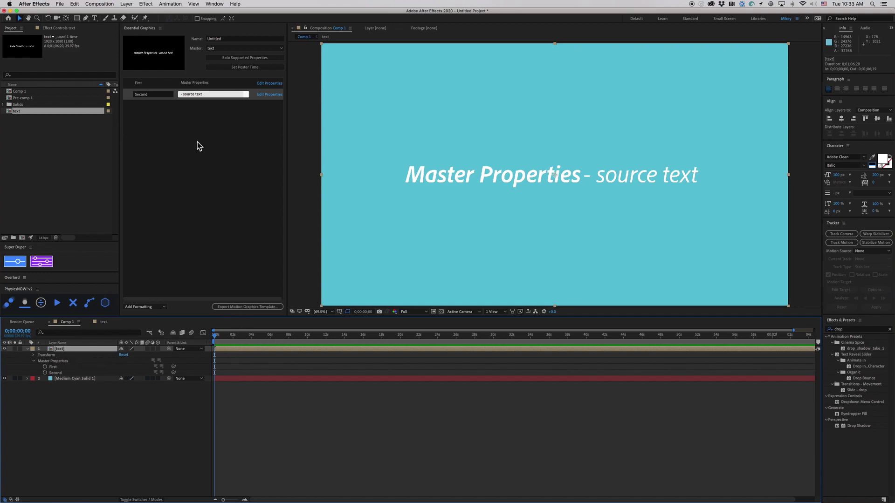
Step: Add a Slider Control expression control effect to the text precomp layer
{"action": "left_click", "coordinate": [132, 5]}
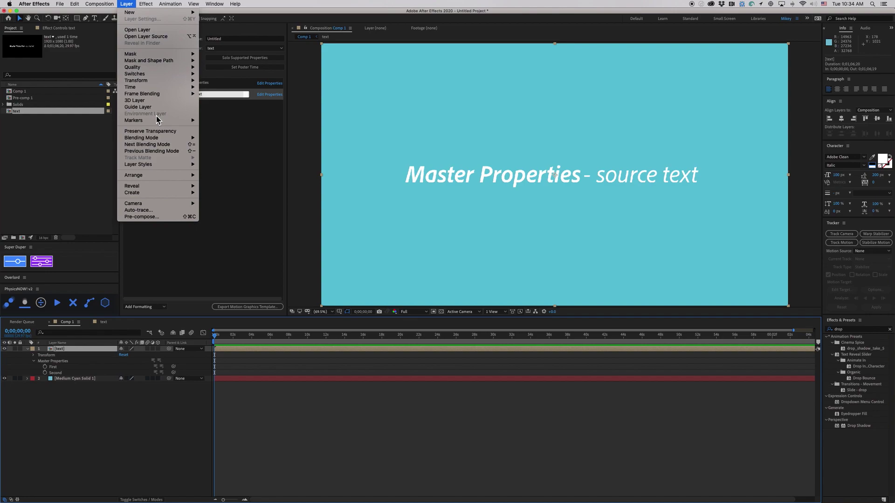
{"action": "mouse_move", "coordinate": [146, 4]}
{"action": "mouse_move", "coordinate": [185, 91]}
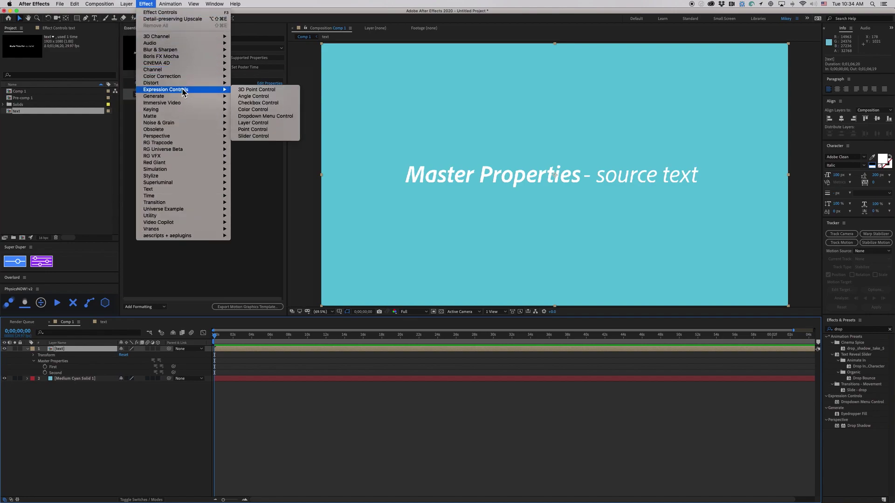
{"action": "left_click", "coordinate": [270, 136]}
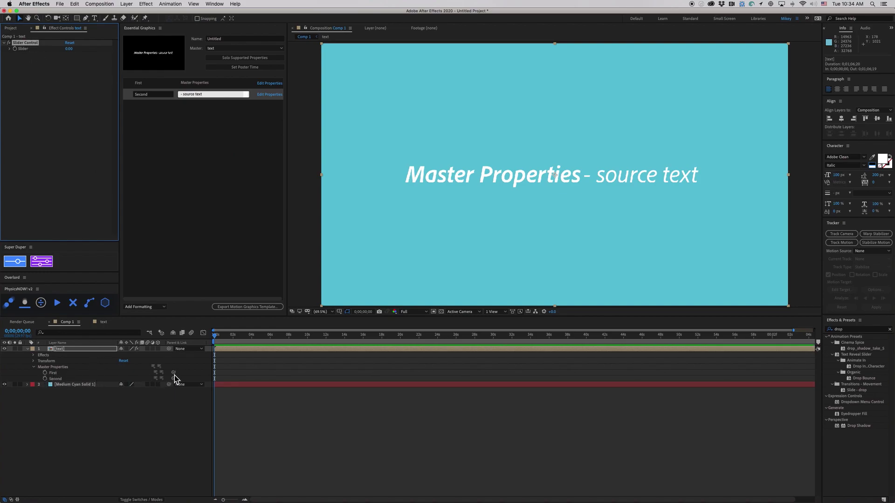
Step: Pick-whip First to the Slider and delete ("Slider") from the expression
{"action": "left_click_drag", "start_coordinate": [174, 373], "coordinate": [23, 49]}
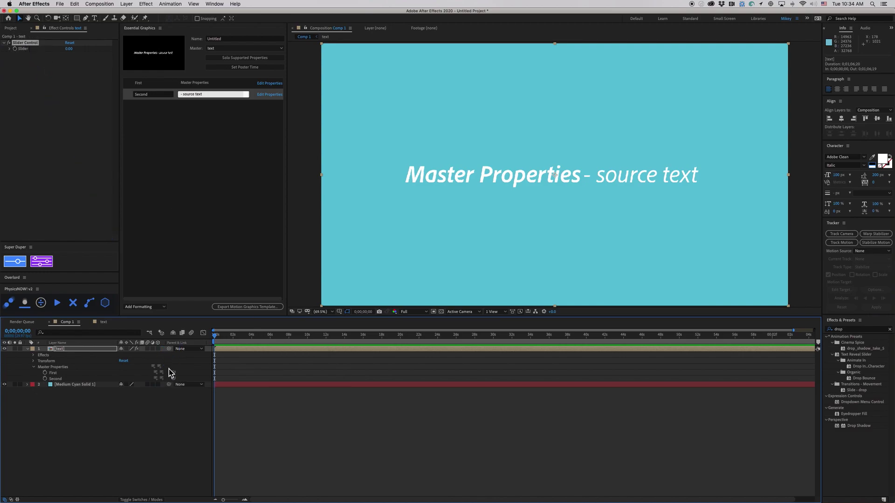
{"action": "left_click_drag", "start_coordinate": [173, 372], "coordinate": [23, 48]}
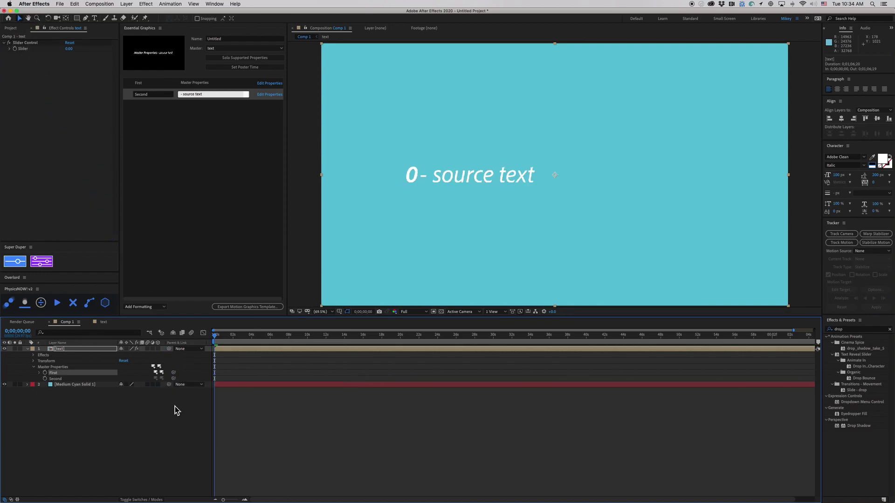
{"action": "left_click", "coordinate": [39, 373]}
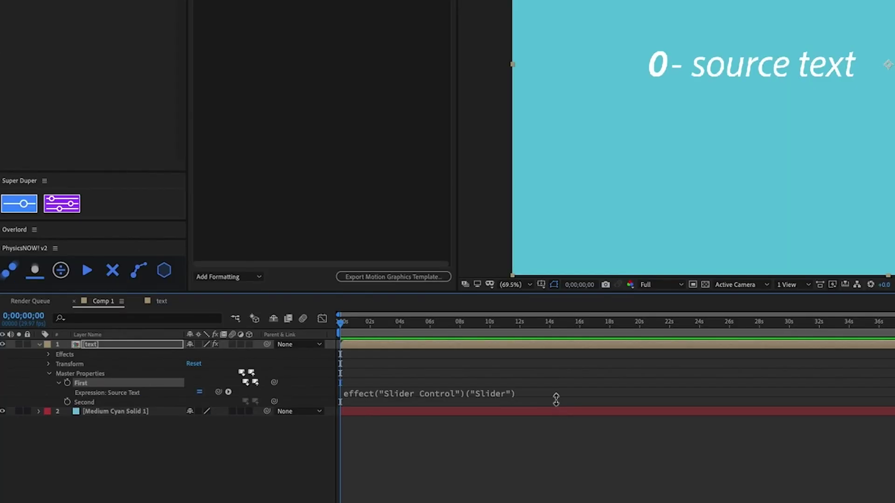
{"action": "left_click_drag", "start_coordinate": [556, 400], "coordinate": [556, 446]}
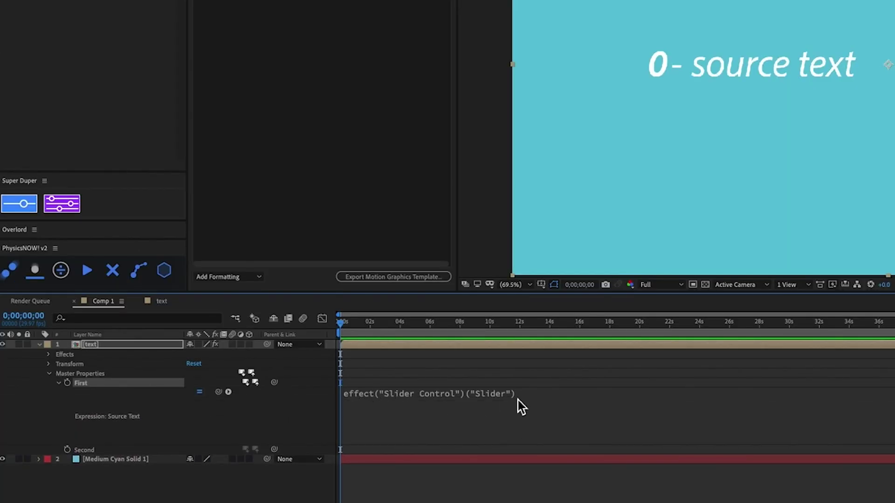
{"action": "left_click", "coordinate": [558, 394]}
{"action": "left_click_drag", "start_coordinate": [564, 393], "coordinate": [498, 399]}
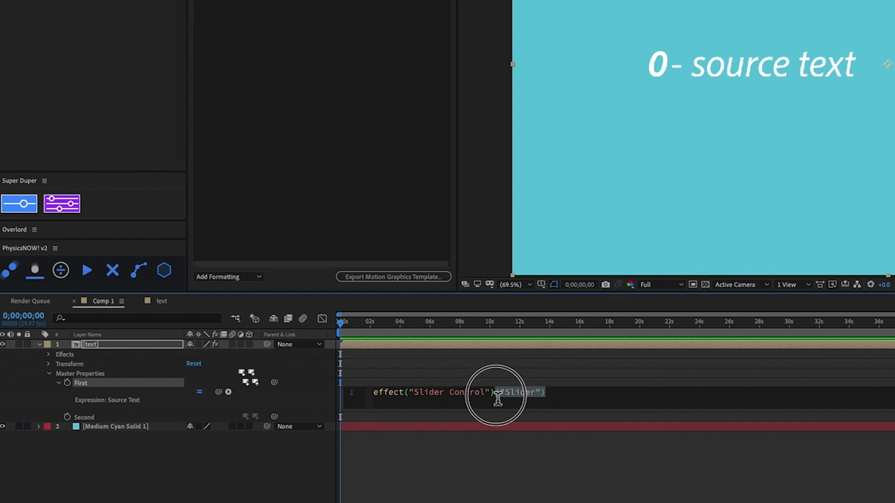
{"action": "key", "text": "BackSpace"}
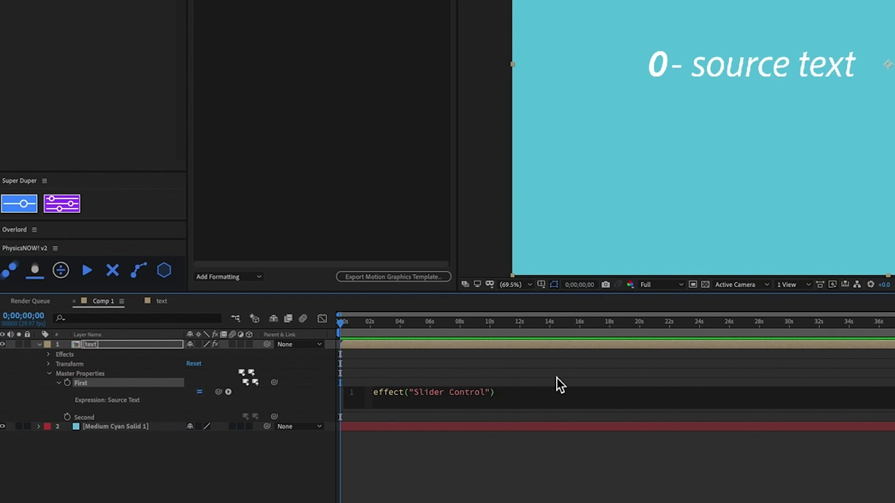
Step: Append .name to First's expression and rename the Slider Control effect to WHATEVER
{"action": "type", "text": ".name"}
{"action": "left_click", "coordinate": [555, 378]}
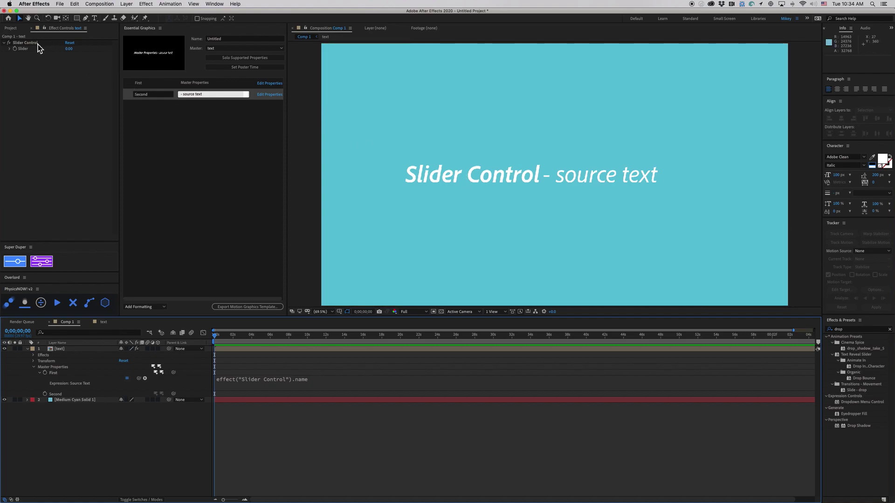
{"action": "left_click", "coordinate": [36, 45]}
{"action": "key", "text": "Return"}
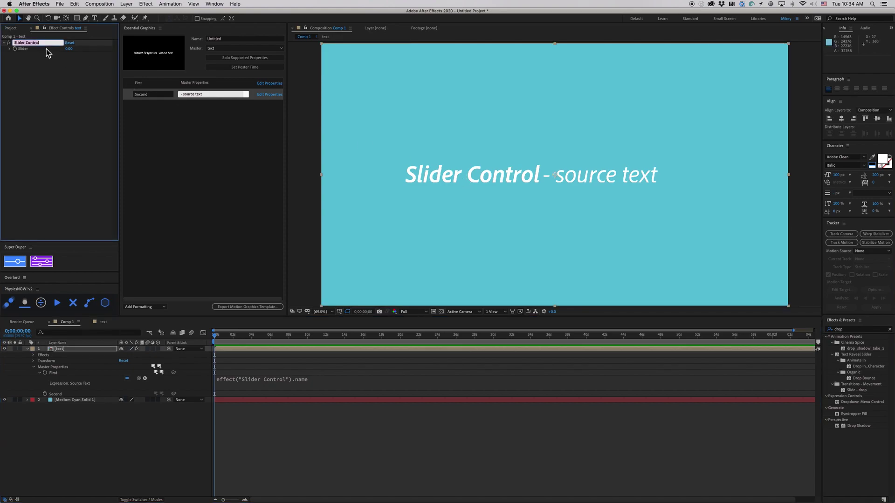
{"action": "type", "text": "WHATEVER"}
{"action": "key", "text": "Return"}
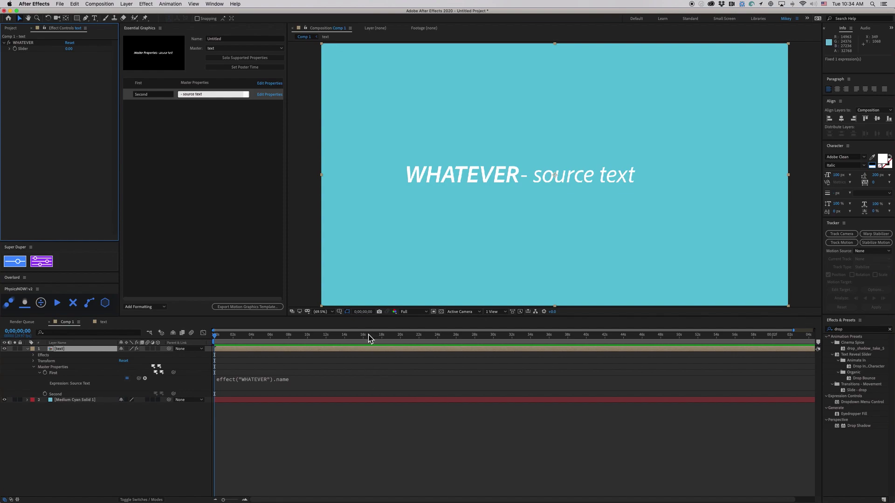
Step: Undo the WHATEVER rename and the .name expression edit
{"action": "left_click", "coordinate": [25, 44]}
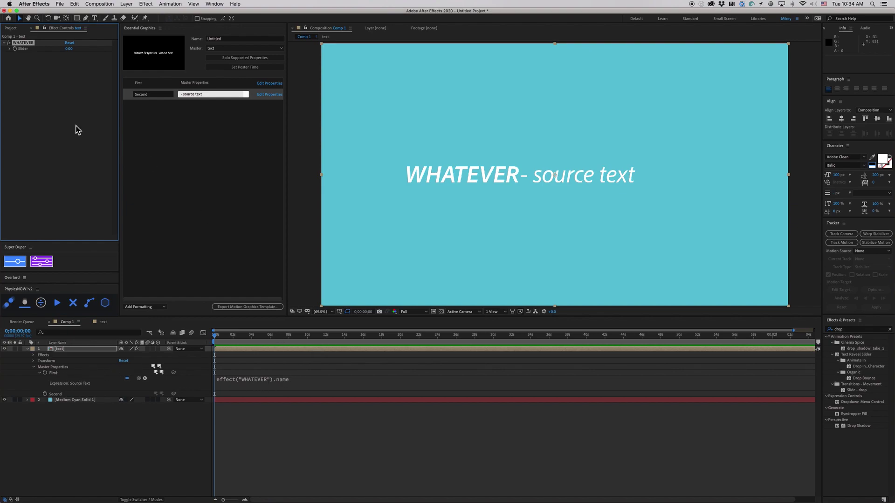
{"action": "key", "text": "super+z"}
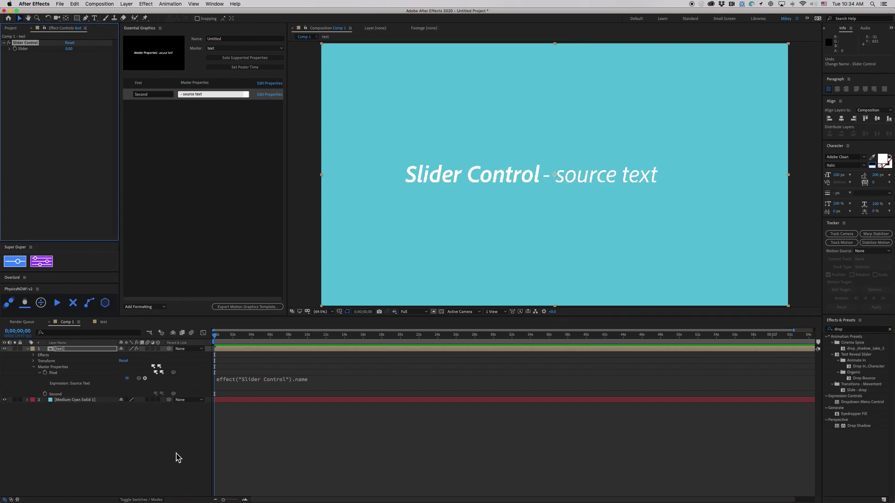
{"action": "key", "text": "super+z"}
{"action": "key", "text": "super+z"}
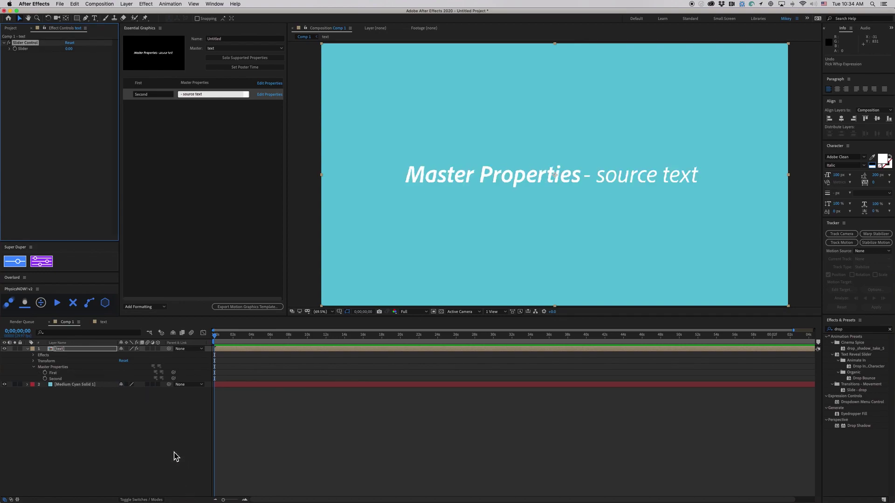
Step: Remove First's expression and create a new text layer reading 'Master Properties'
{"action": "left_click", "coordinate": [172, 457]}
{"action": "key", "text": "super+t"}
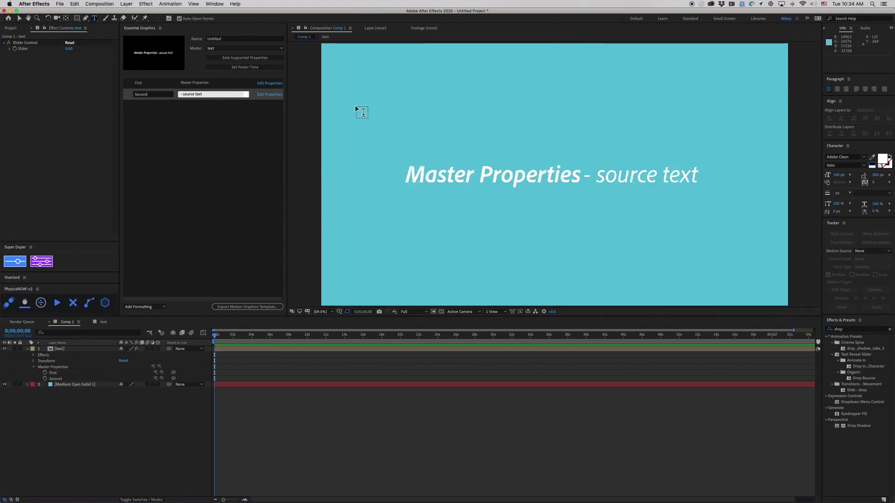
{"action": "left_click", "coordinate": [358, 100]}
{"action": "type", "text": "Ma"}
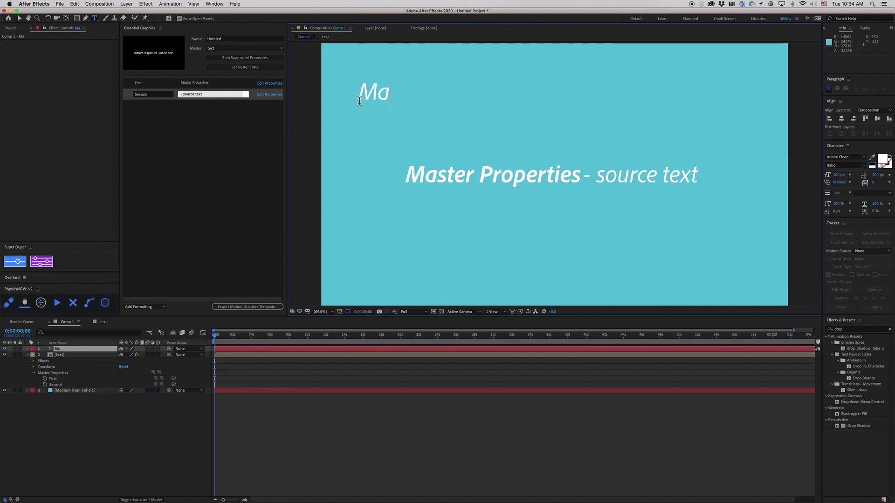
{"action": "type", "text": "ster Properties"}
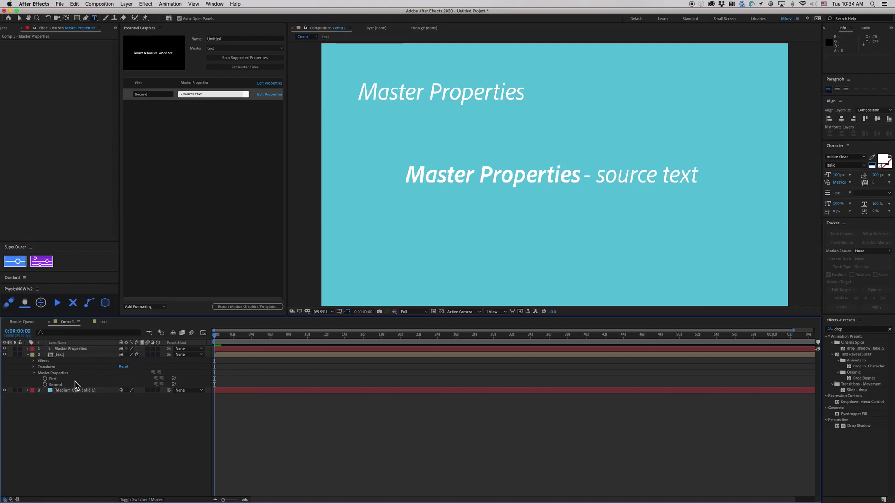
{"action": "key", "text": "Escape"}
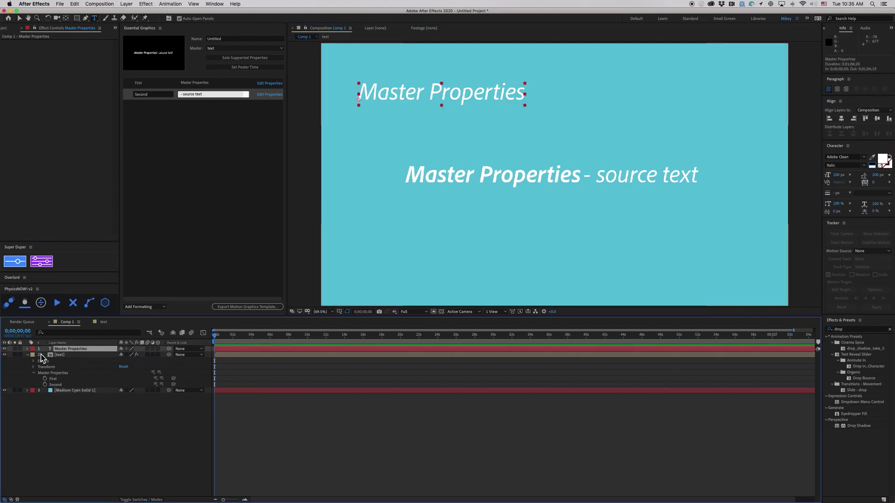
{"action": "left_click", "coordinate": [28, 349]}
{"action": "left_click", "coordinate": [34, 355]}
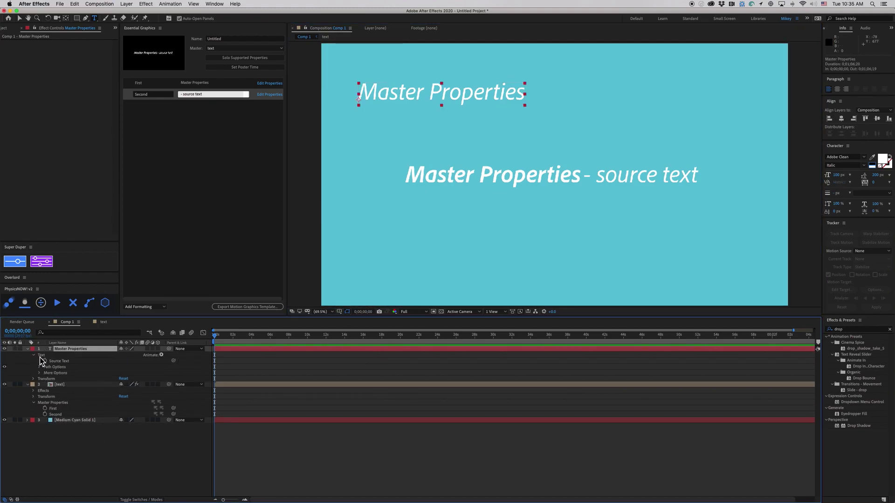
Step: Link First to the new layer's Source Text, retype it as CHANGE and hide it
{"action": "left_click_drag", "start_coordinate": [176, 412], "coordinate": [59, 361]}
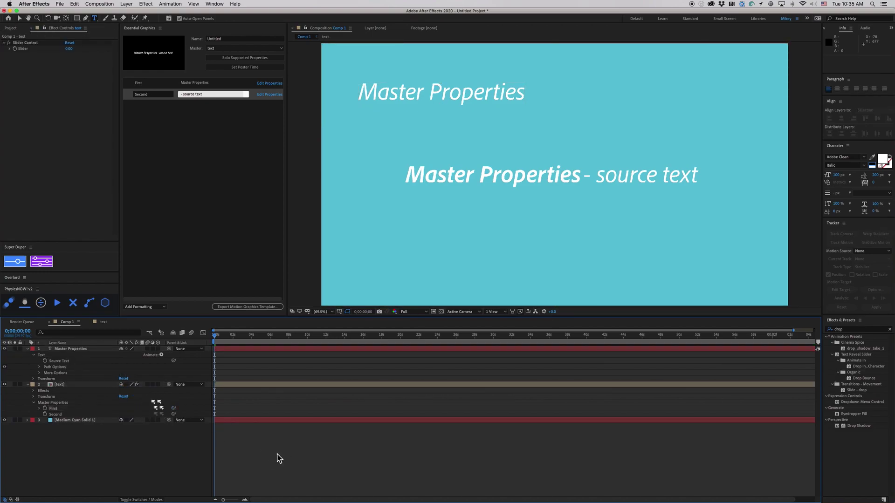
{"action": "left_click", "coordinate": [254, 350]}
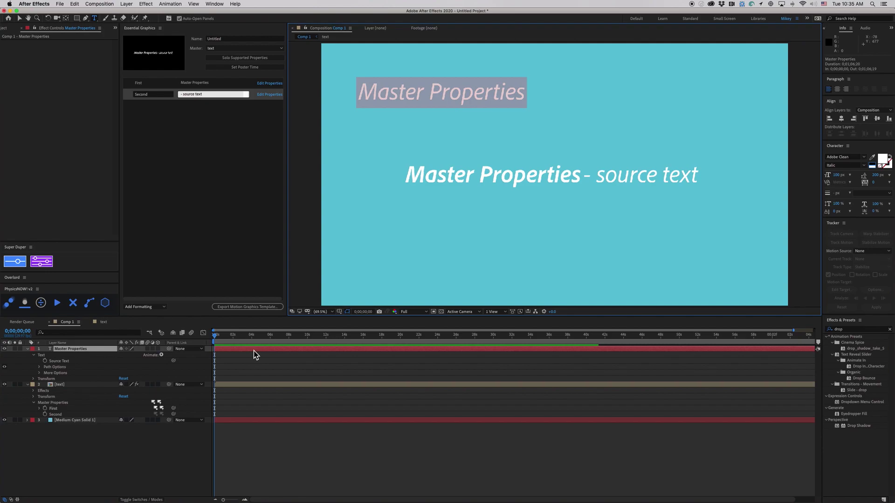
{"action": "type", "text": "CHANGE"}
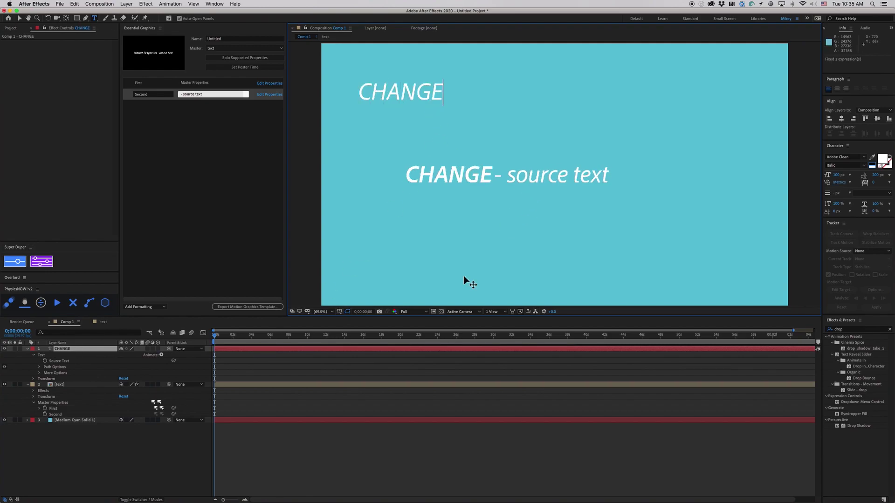
{"action": "left_click", "coordinate": [103, 442]}
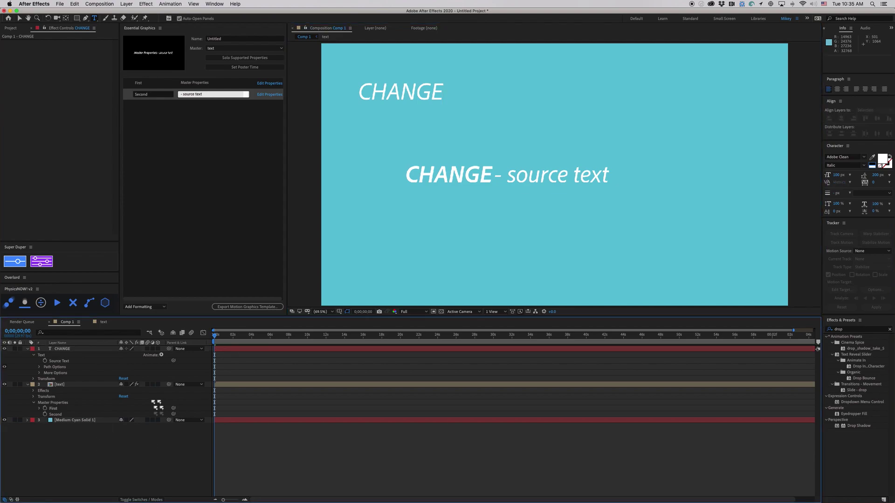
{"action": "left_click", "coordinate": [4, 349]}
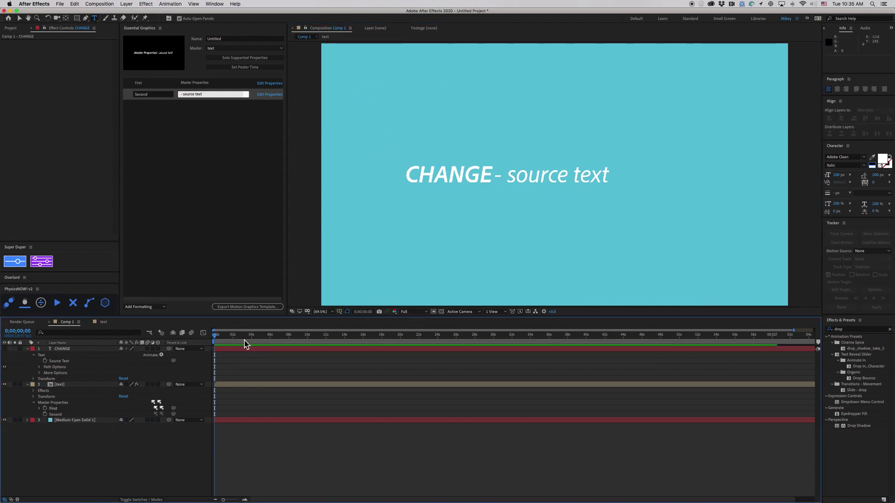
Step: Test a Source Text keyframe changing CHANGE to OTHER THINGS, then delete the CHANGE layer
{"action": "left_click", "coordinate": [44, 361]}
{"action": "left_click_drag", "start_coordinate": [214, 336], "coordinate": [232, 336]}
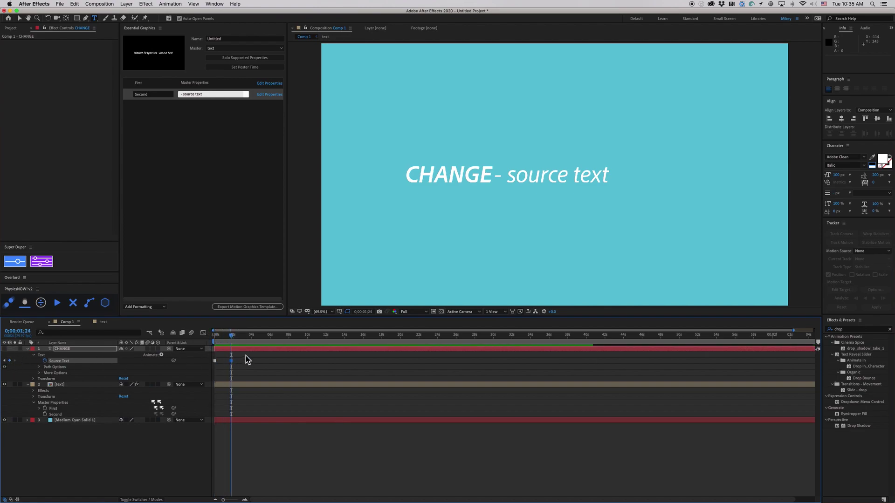
{"action": "key", "text": "Page_Down"}
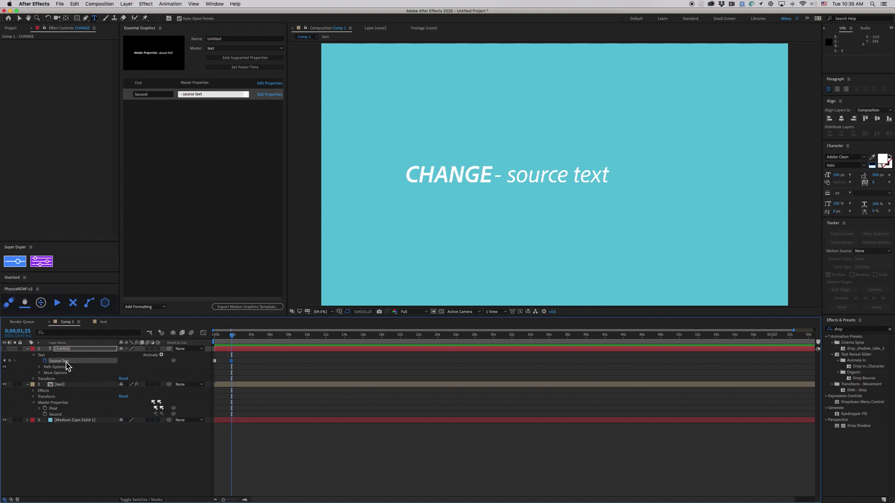
{"action": "left_click", "coordinate": [226, 348]}
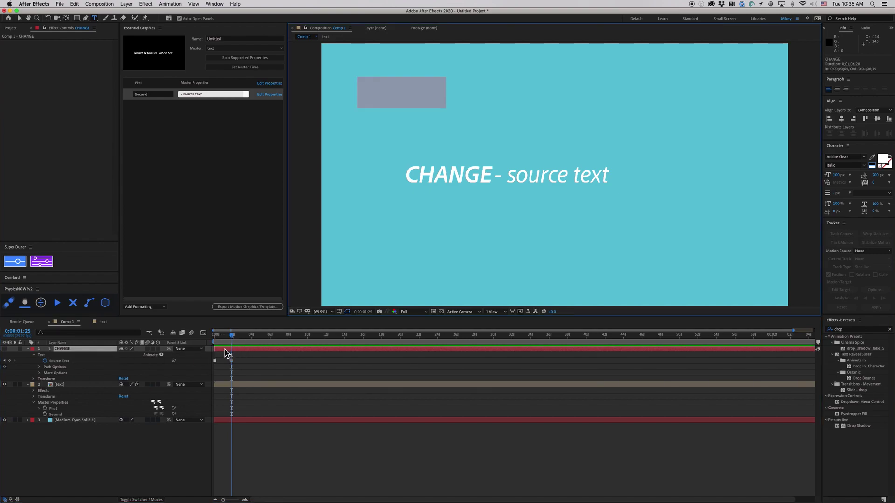
{"action": "type", "text": "OTHER THINGS"}
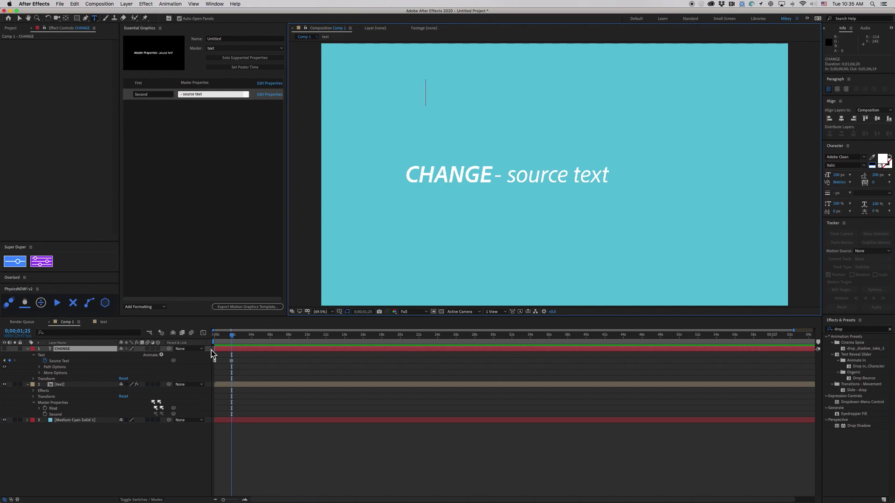
{"action": "left_click", "coordinate": [266, 468]}
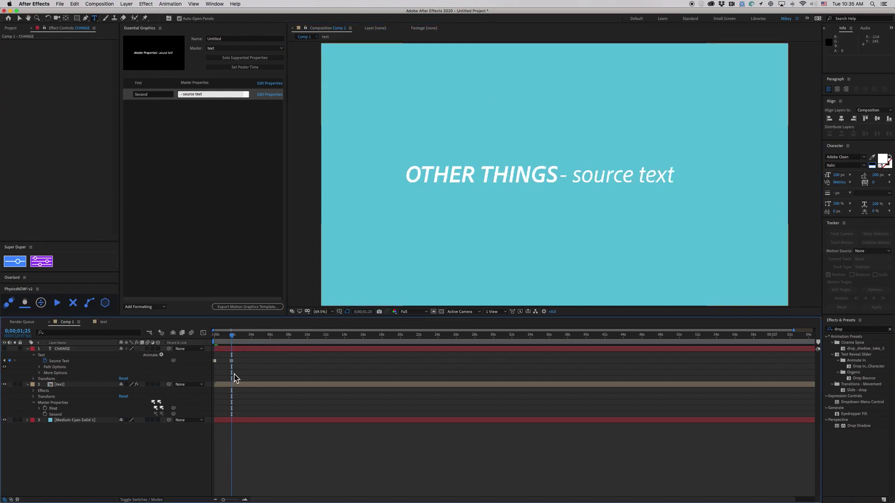
{"action": "left_click_drag", "start_coordinate": [231, 335], "coordinate": [230, 335]}
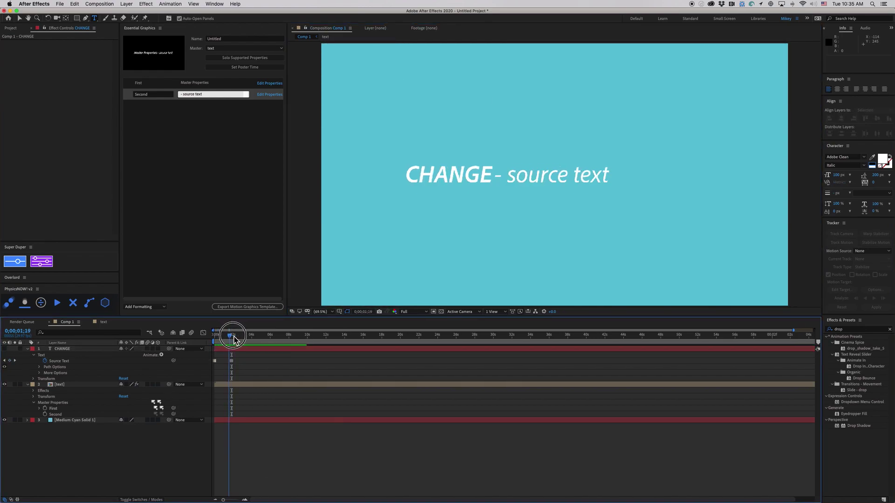
{"action": "left_click", "coordinate": [250, 351]}
{"action": "key", "text": "Delete"}
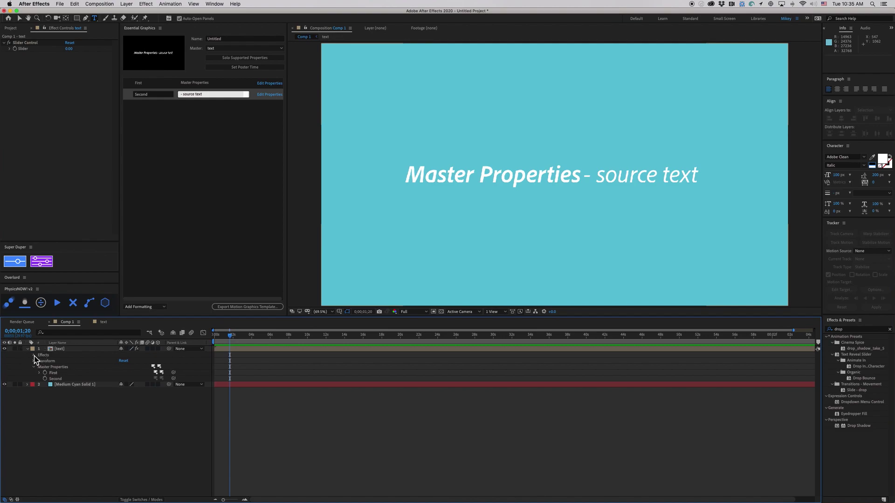
Step: At time zero, rename the text precomp layer 'Master Properties| - source text'
{"action": "left_click", "coordinate": [46, 374]}
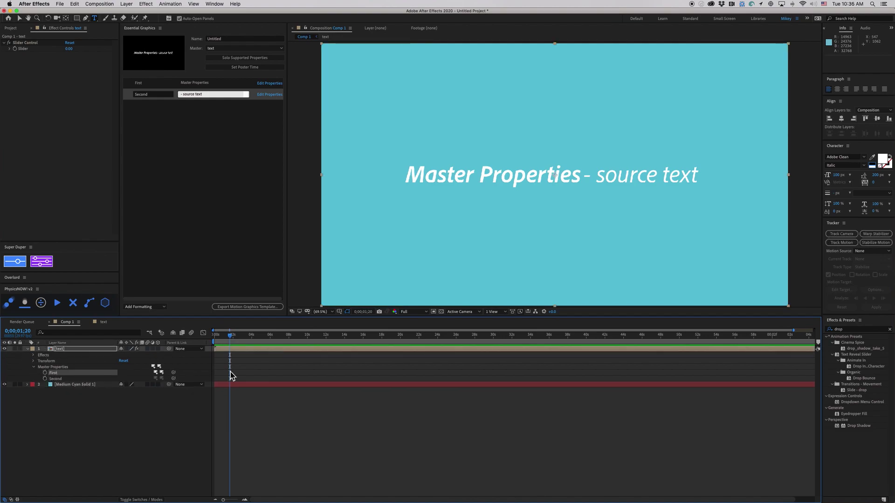
{"action": "left_click", "coordinate": [272, 437]}
{"action": "left_click_drag", "start_coordinate": [229, 335], "coordinate": [205, 337]}
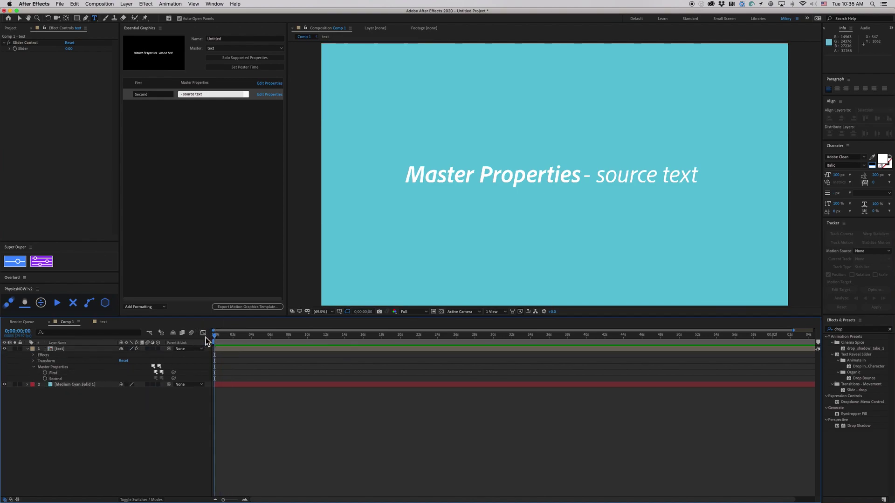
{"action": "left_click", "coordinate": [225, 350]}
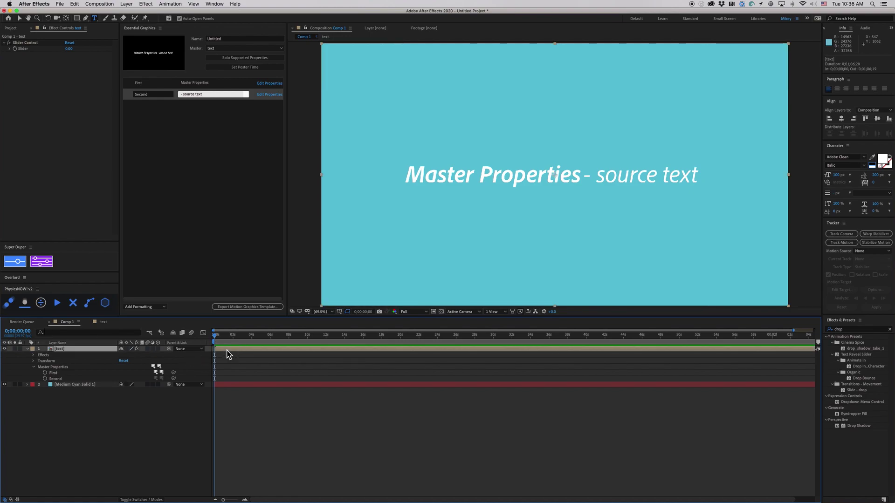
{"action": "key", "text": "Return"}
{"action": "type", "text": "Master"}
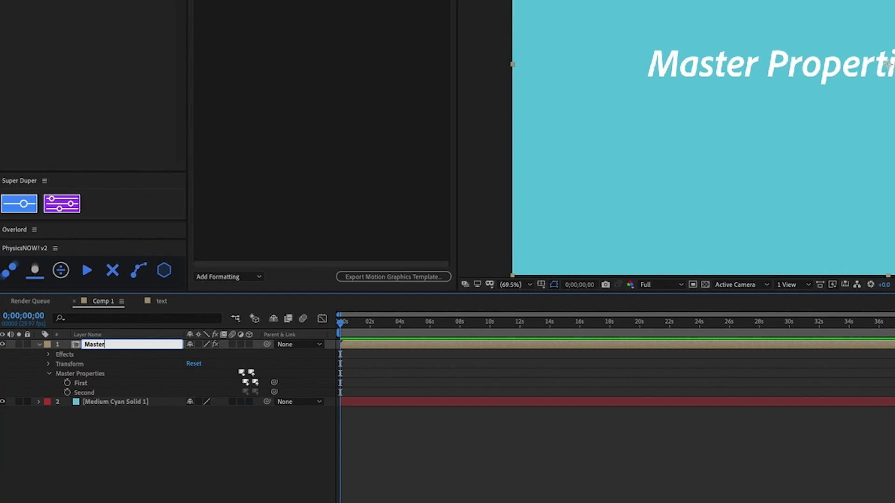
{"action": "type", "text": " Properties|"}
{"action": "type", "text": "- source text"}
{"action": "left_click", "coordinate": [186, 429]}
{"action": "left_click", "coordinate": [392, 346]}
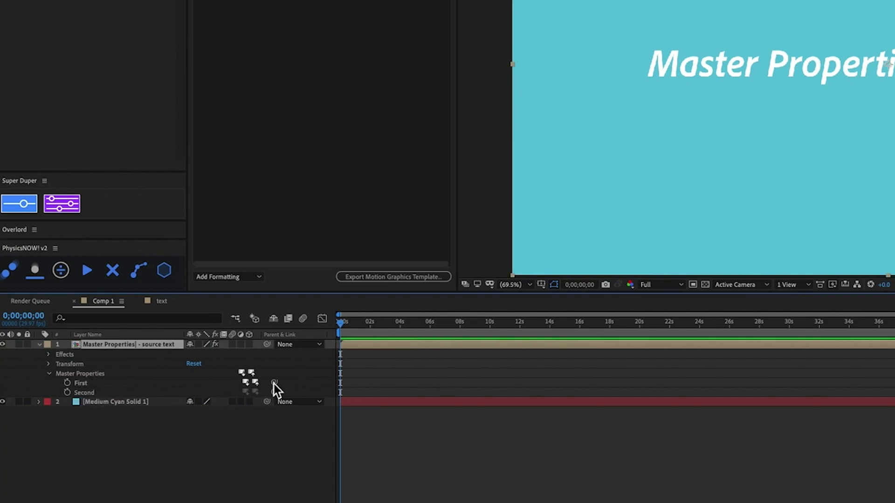
Step: Give First the expression thisLayer.name.split("|")[0]
{"action": "left_click_drag", "start_coordinate": [274, 384], "coordinate": [107, 345]}
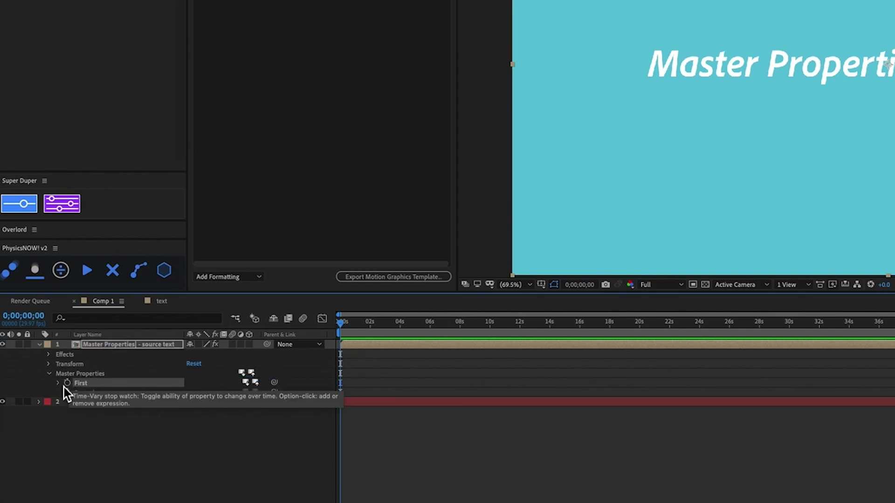
{"action": "left_click", "coordinate": [59, 384]}
{"action": "left_click", "coordinate": [399, 396]}
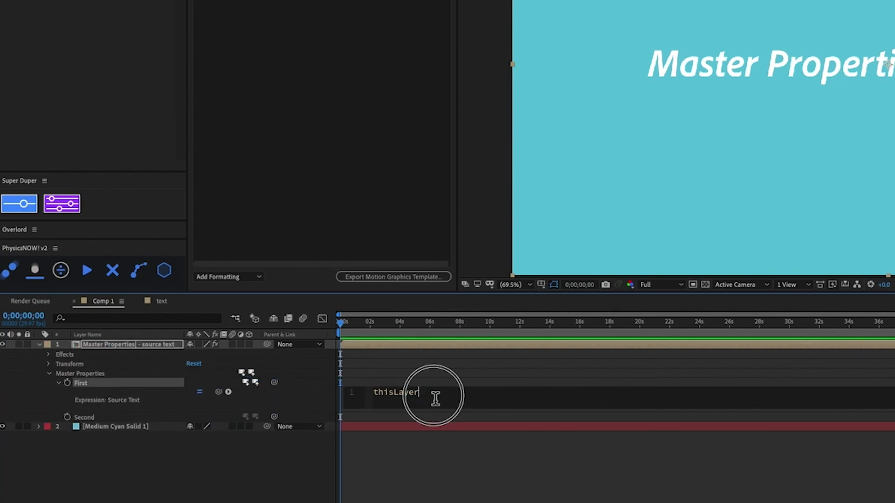
{"action": "type", "text": ".name"}
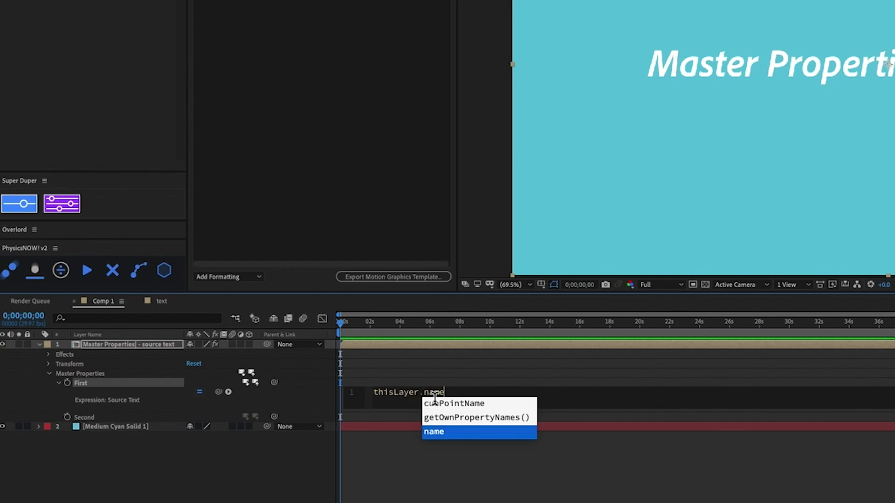
{"action": "type", "text": ".split"}
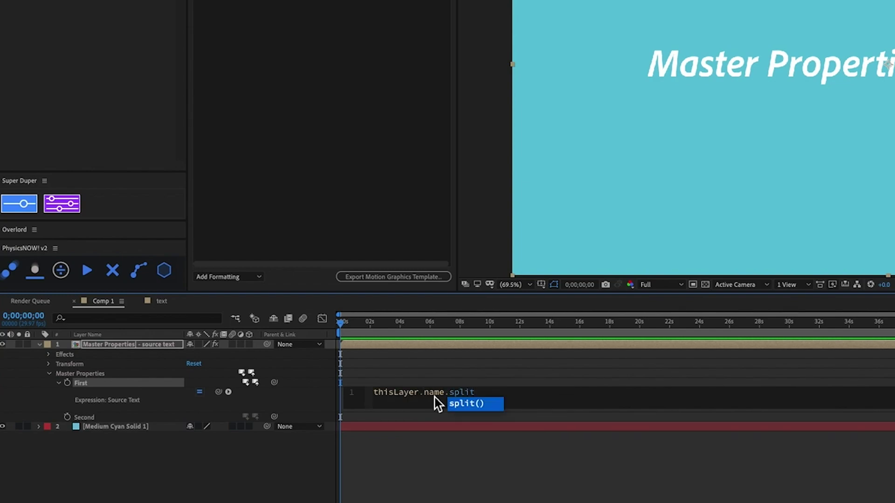
{"action": "key", "text": "Return"}
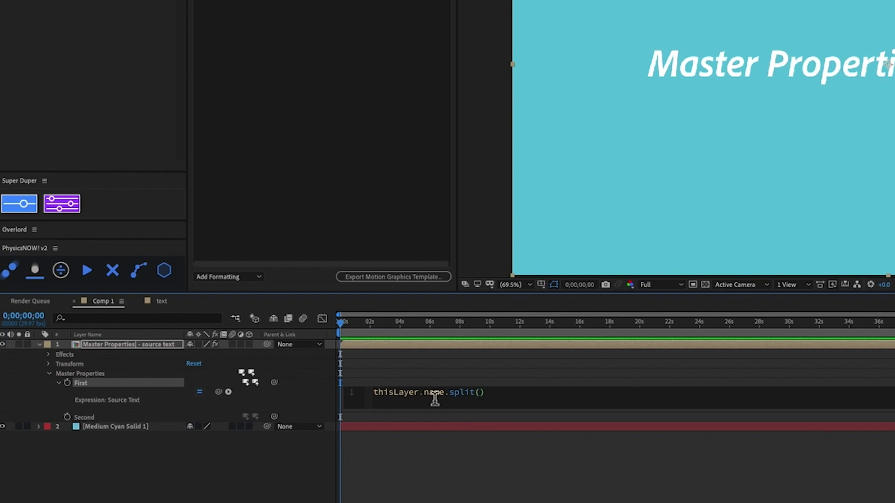
{"action": "type", "text": "\"\""}
{"action": "type", "text": "|"}
{"action": "key", "text": "End"}
{"action": "type", "text": "[0"}
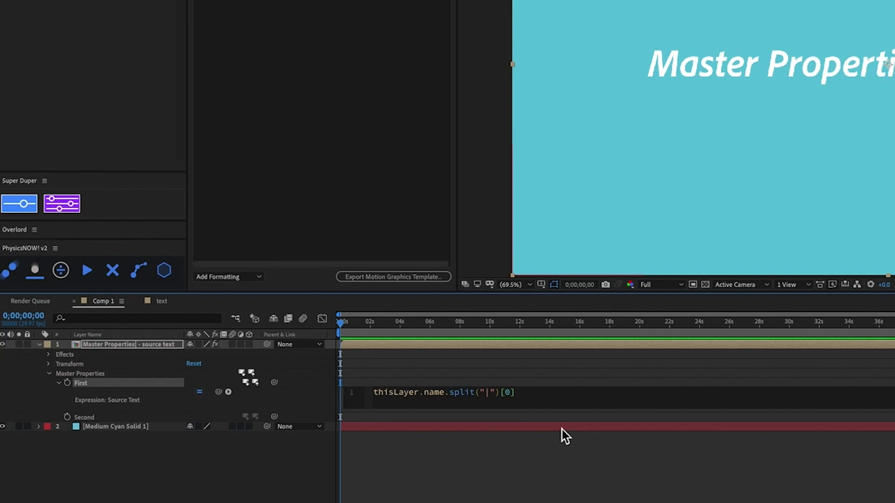
Step: Copy the expression to Second, changing the index to [1]
{"action": "left_click_drag", "start_coordinate": [535, 394], "coordinate": [328, 391]}
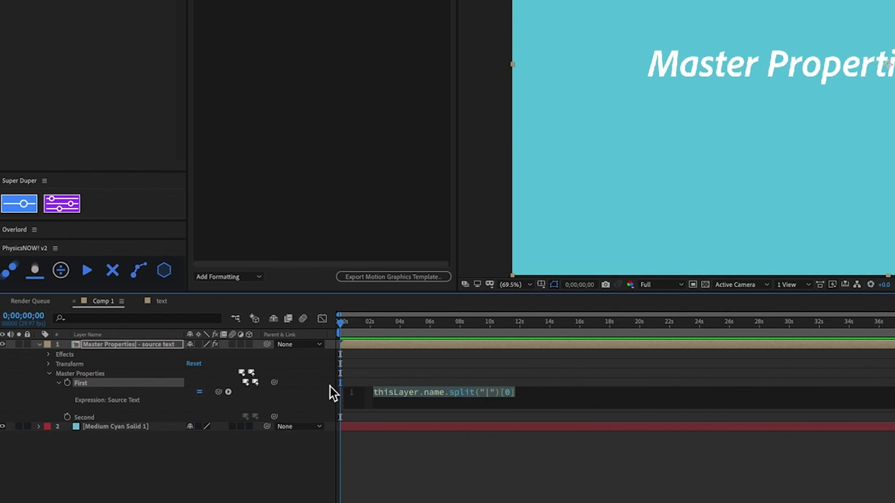
{"action": "key", "text": "ctrl+c"}
{"action": "left_click", "coordinate": [67, 417], "text": "alt"}
{"action": "key", "text": "ctrl+v"}
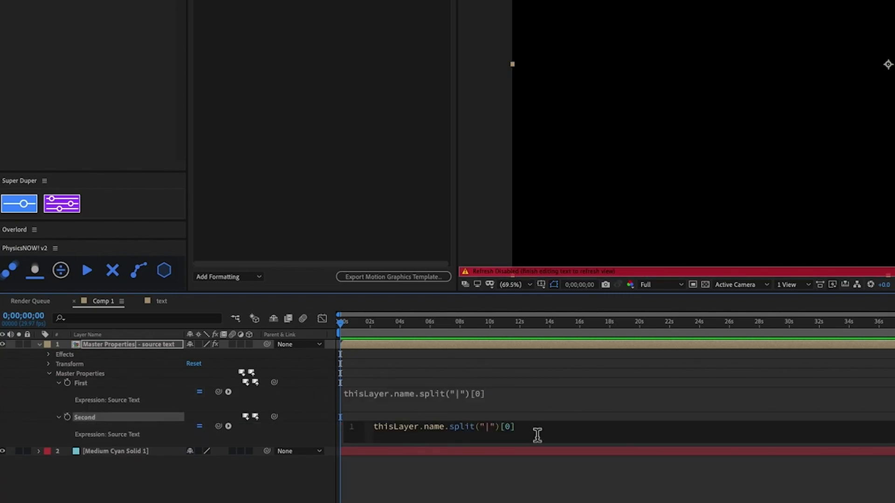
{"action": "key", "text": "Left"}
{"action": "key", "text": "BackSpace"}
{"action": "type", "text": "1"}
{"action": "left_click", "coordinate": [530, 407]}
{"action": "left_click", "coordinate": [526, 494]}
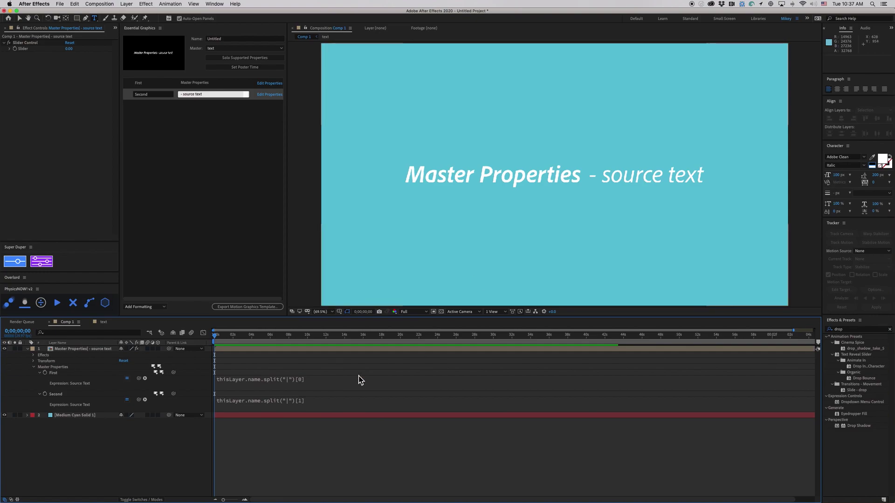
Step: Rename the precomp layer 'Master Properties| - layer text', replacing 'source' with 'layer'
{"action": "left_click", "coordinate": [54, 350]}
{"action": "key", "text": "Return"}
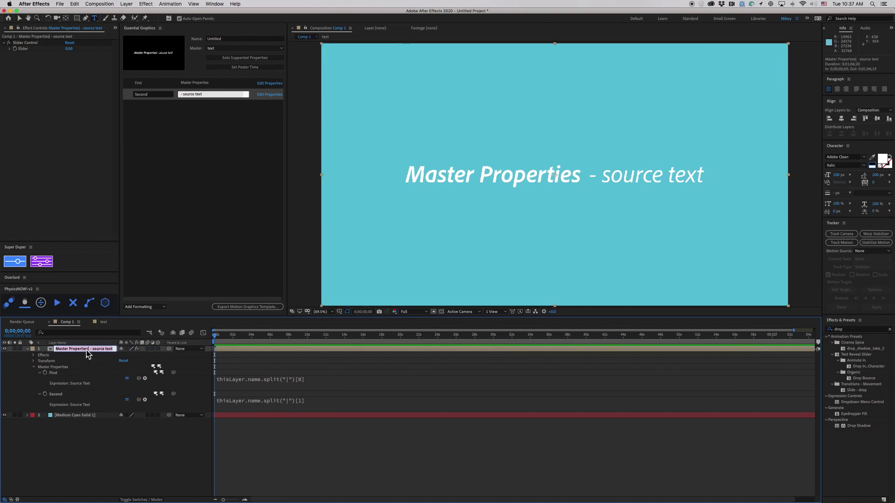
{"action": "key", "text": "BackSpace"}
{"action": "key", "text": "BackSpace"}
{"action": "key", "text": "BackSpace"}
{"action": "key", "text": "BackSpace"}
{"action": "key", "text": "BackSpace"}
{"action": "key", "text": "BackSpace"}
{"action": "type", "text": "layer"}
{"action": "left_click", "coordinate": [282, 459]}
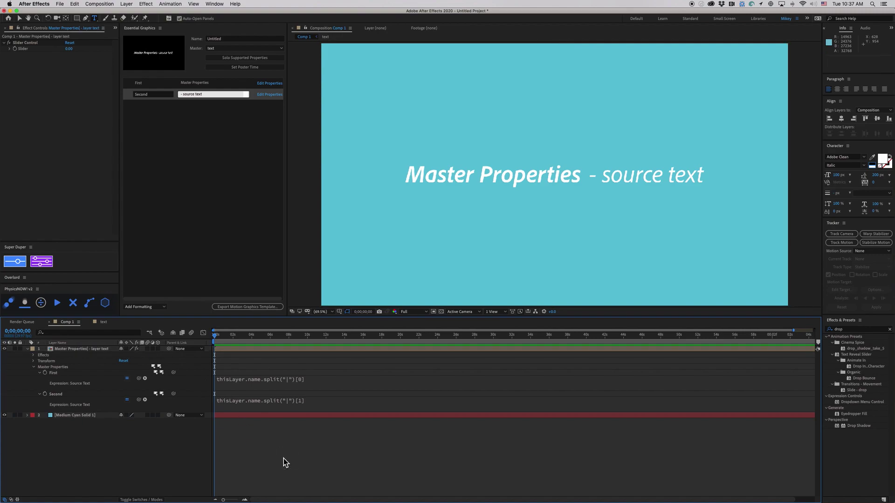